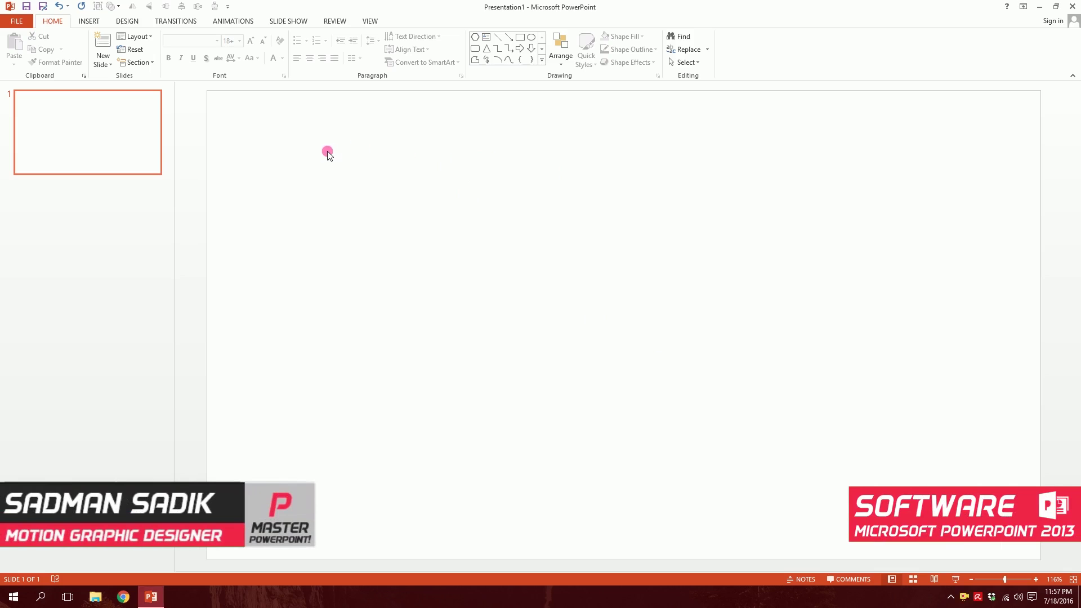
# - Draw a blue hexagon near the slide's upper left
pyautogui.click(89, 22)
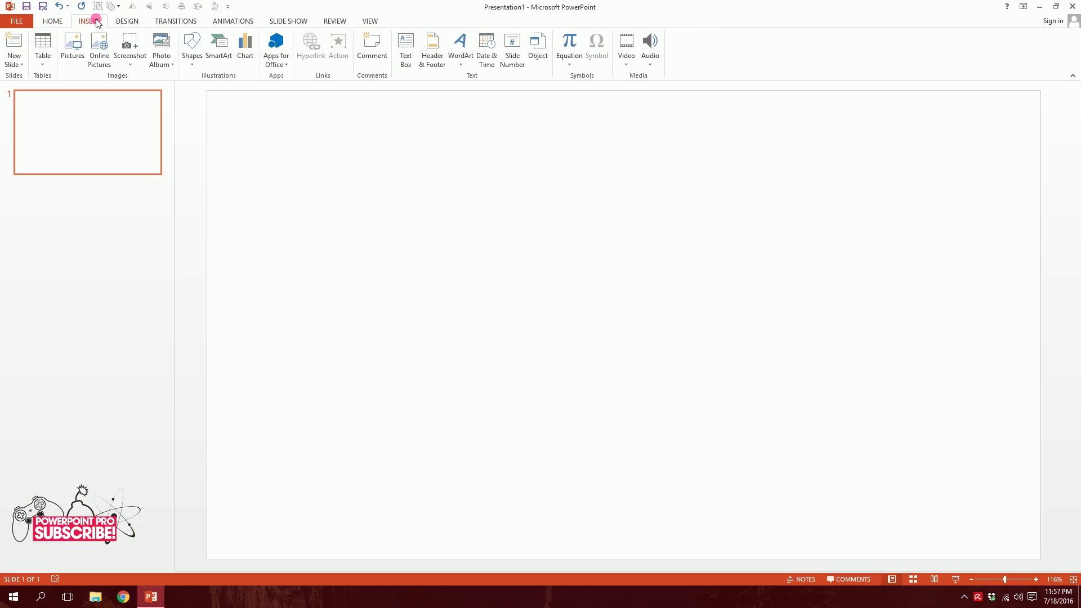
pyautogui.click(192, 51)
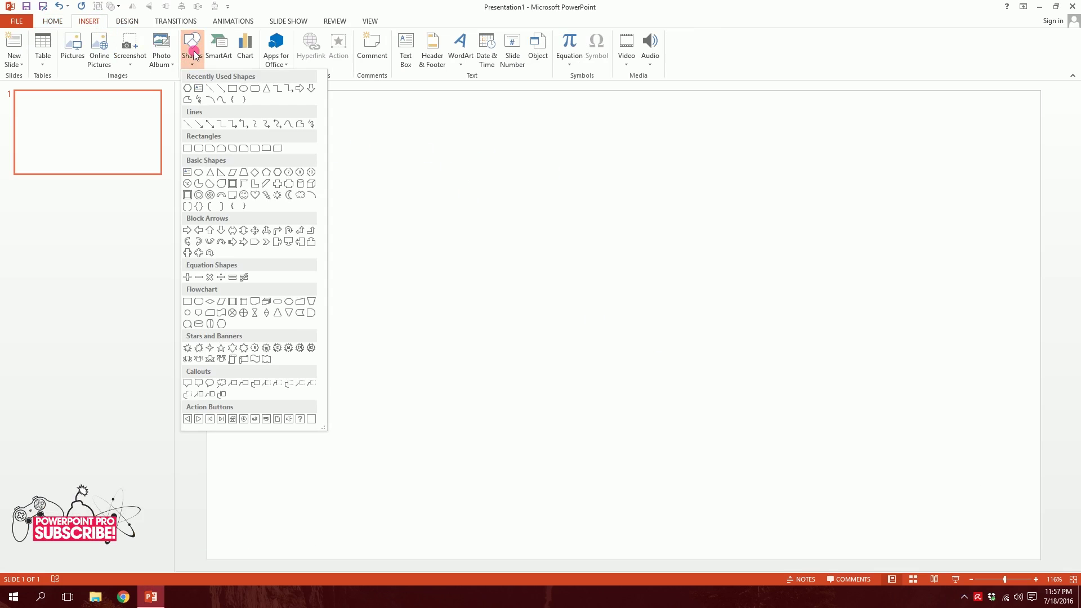
pyautogui.click(277, 173)
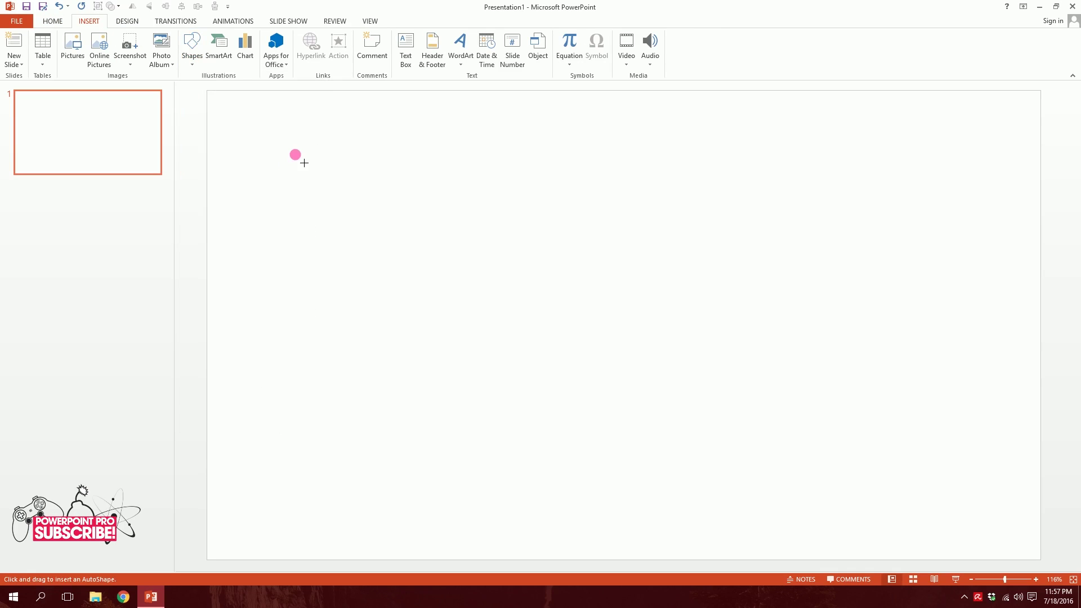
pyautogui.moveTo(295, 154); pyautogui.dragTo(355, 222)
pyautogui.click(309, 274)
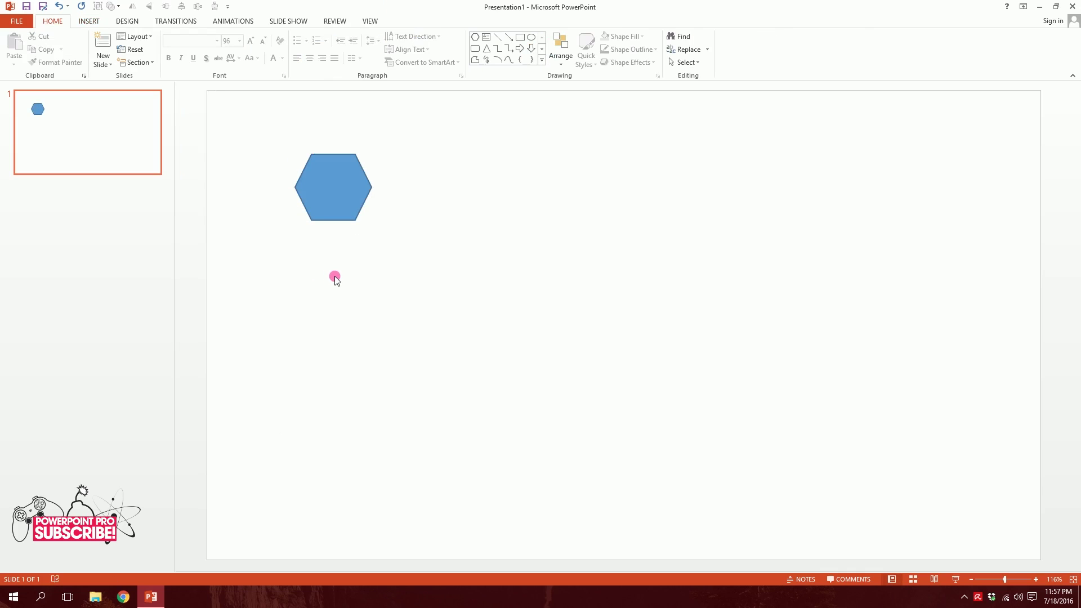
# - Duplicate the hexagon with Ctrl+D into a stacked column of 13 and select them all
pyautogui.click(340, 206)
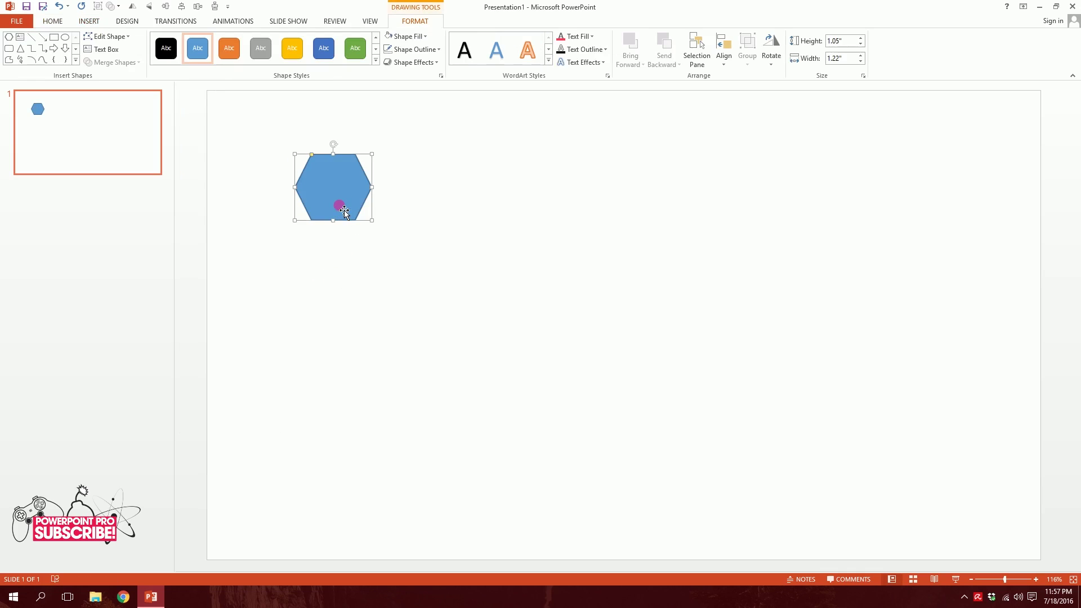
pyautogui.hotkey('ctrl', 'd')
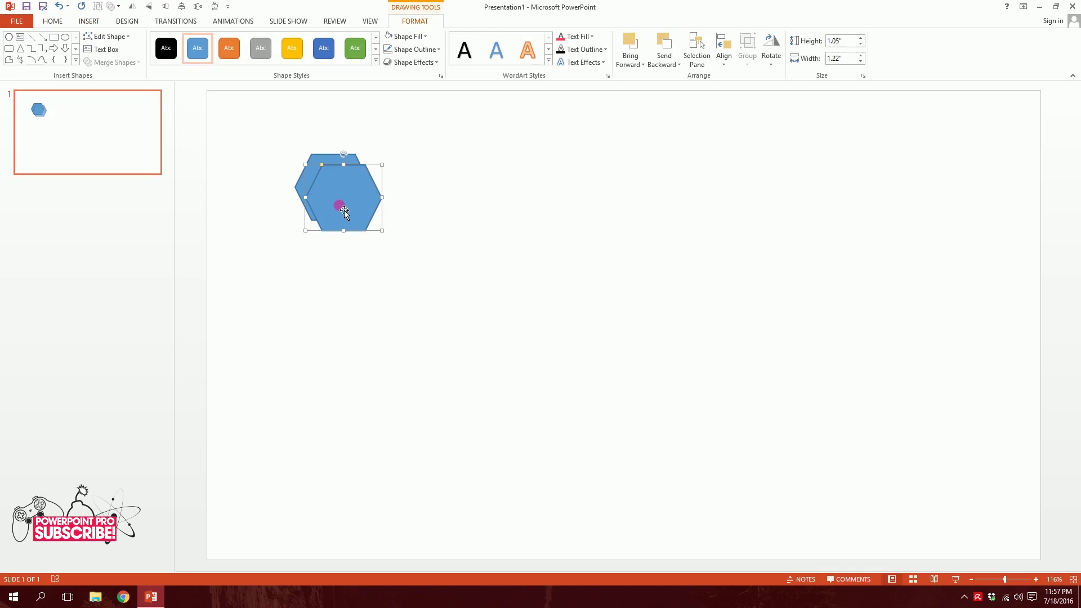
pyautogui.moveTo(359, 197); pyautogui.dragTo(348, 262)
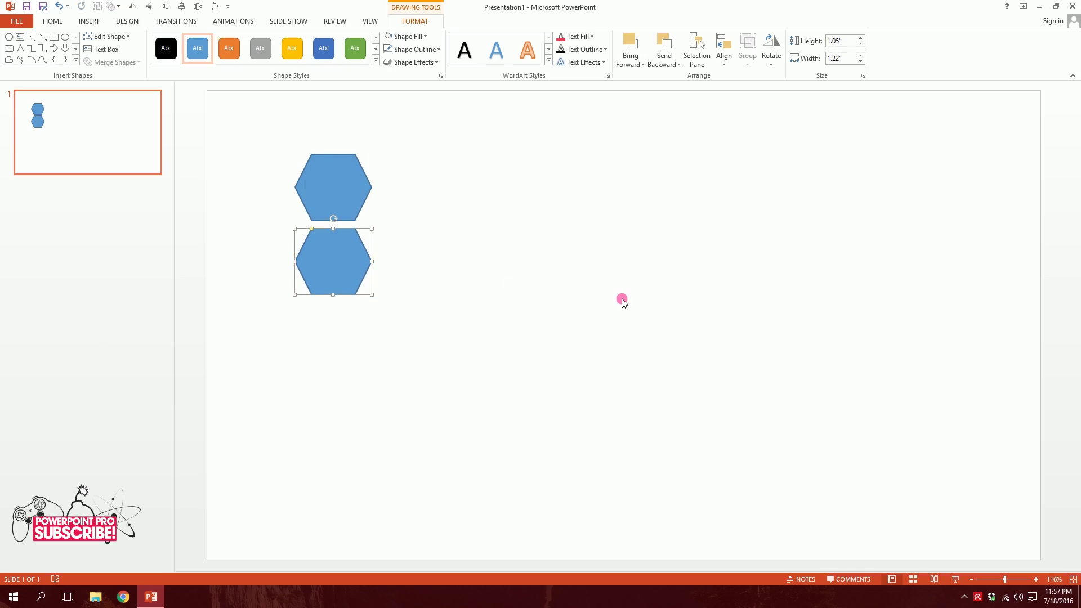
pyautogui.hotkey('ctrl', 'd')
pyautogui.hotkey('ctrl', 'd')
pyautogui.hotkey('ctrl', 'd')
pyautogui.hotkey('ctrl', 'd')
pyautogui.hotkey('ctrl', 'd')
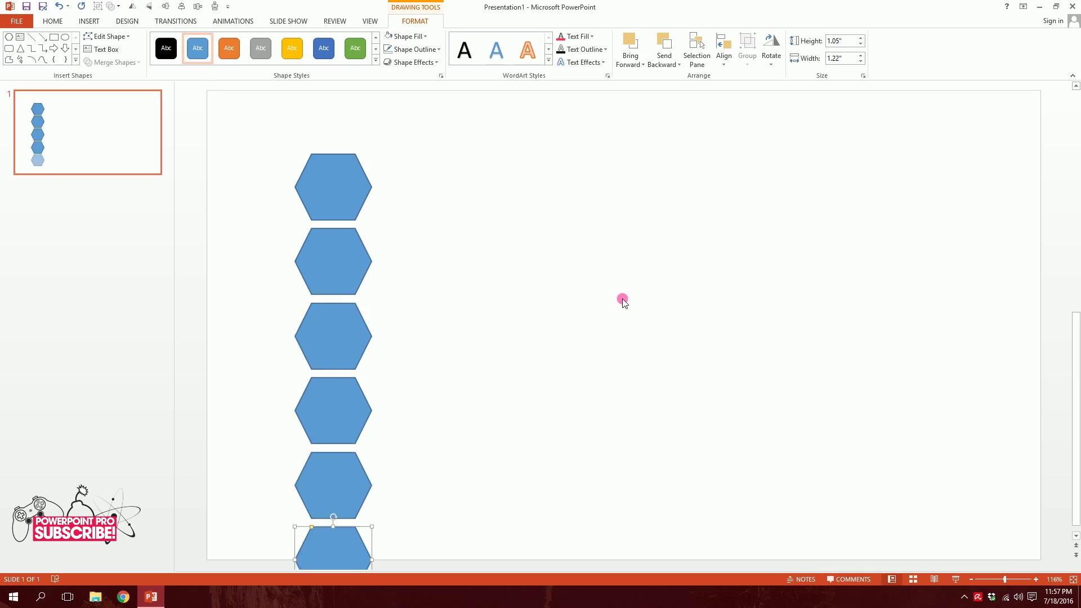
pyautogui.hotkey('ctrl', 'd')
pyautogui.hotkey('ctrl', 'd')
pyautogui.hotkey('ctrl', 'd')
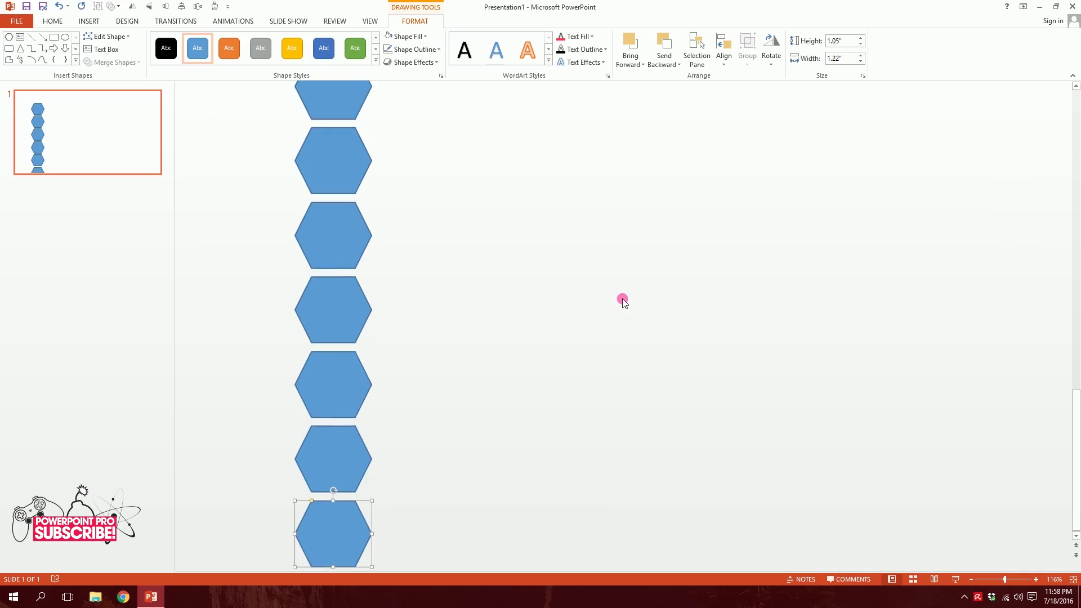
pyautogui.scroll(-5, 623, 298)
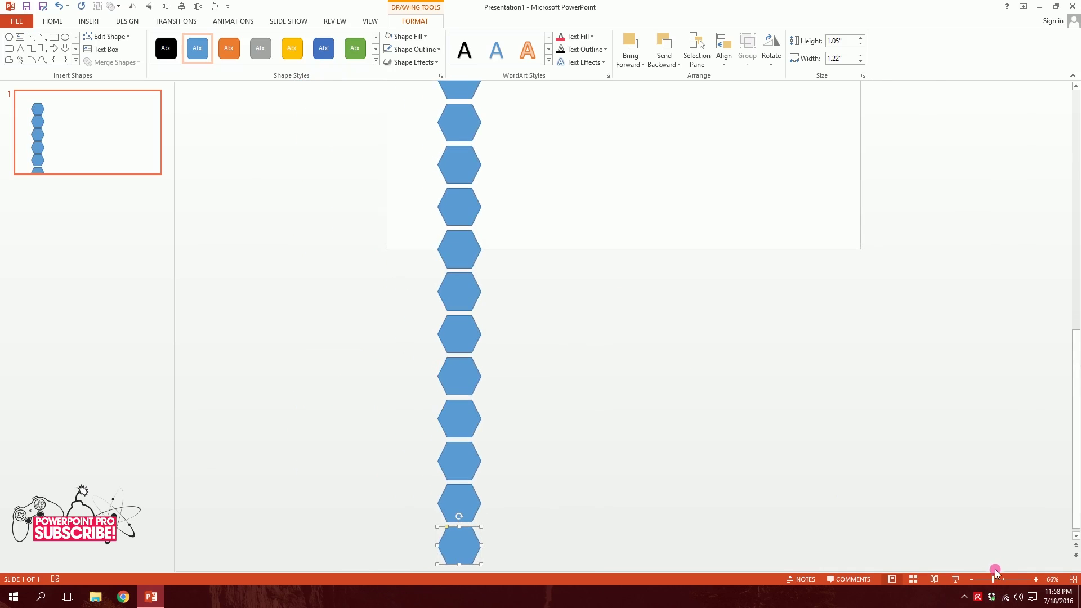
pyautogui.moveTo(994, 580); pyautogui.dragTo(985, 579)
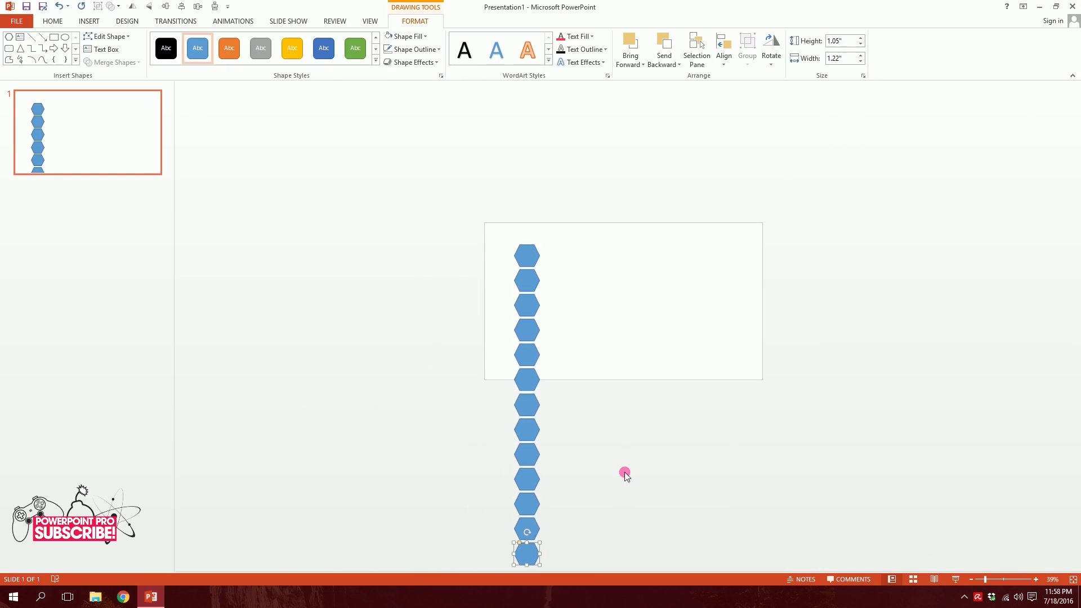
pyautogui.click(462, 300)
pyautogui.moveTo(406, 180); pyautogui.dragTo(622, 605)
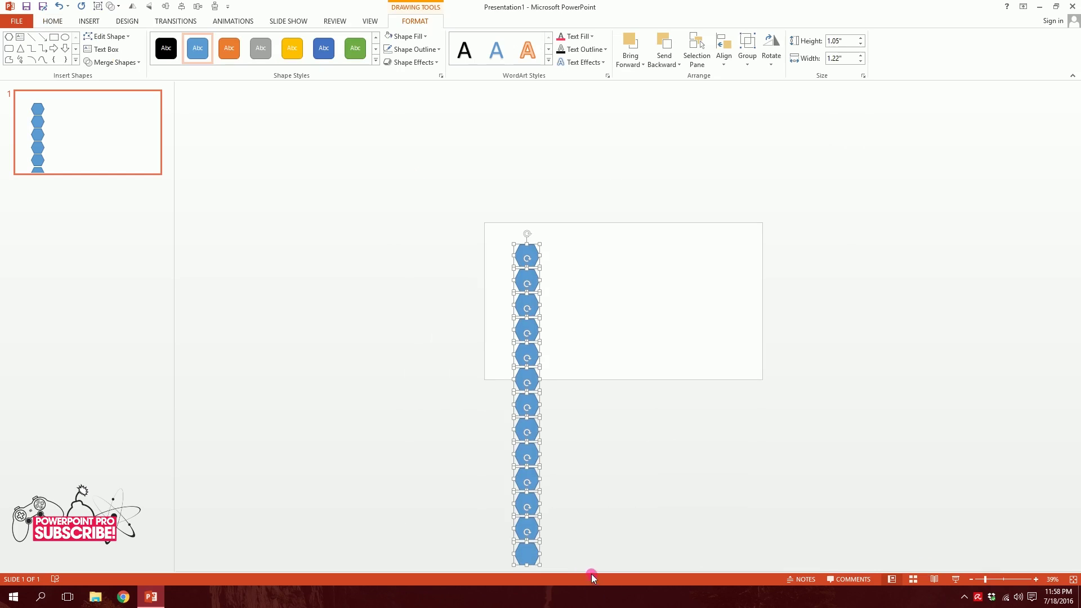
# - Union the 13 hexagons into one column and move it to the slide's left edge
pyautogui.click(117, 63)
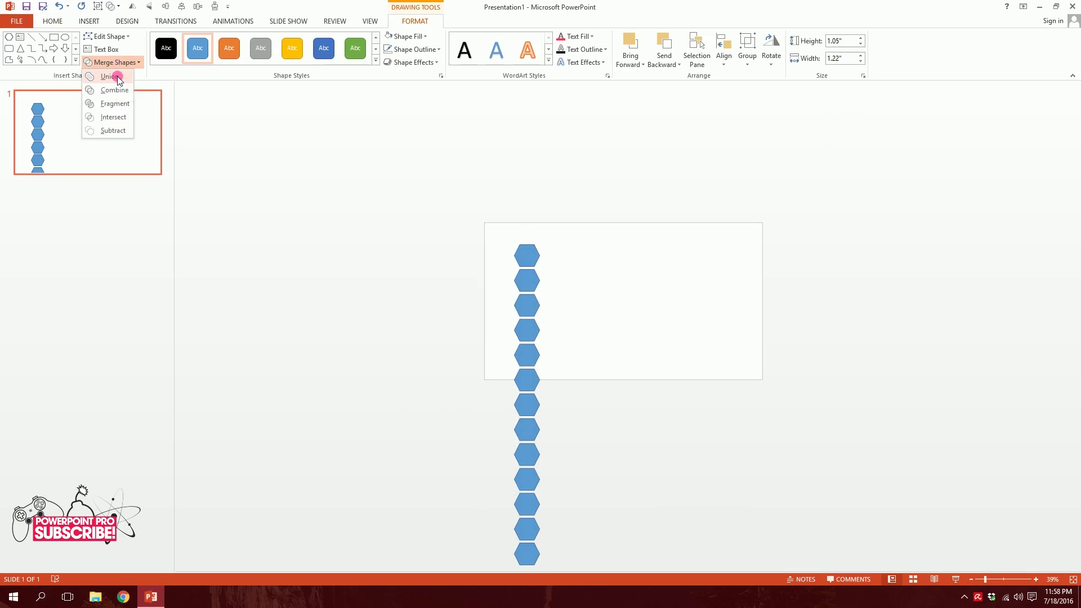
pyautogui.click(118, 77)
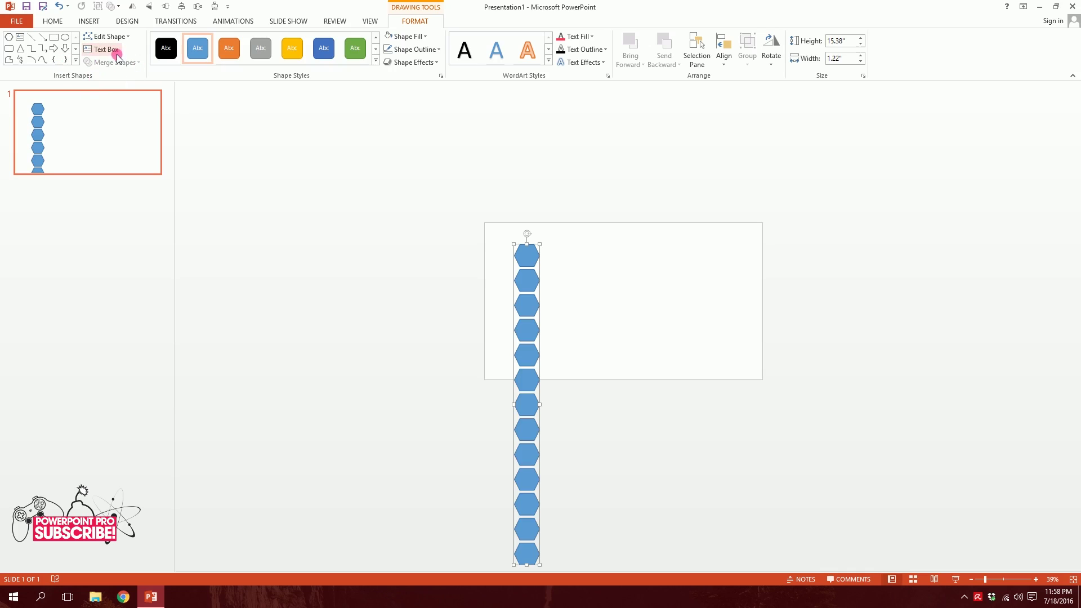
pyautogui.rightClick(529, 263)
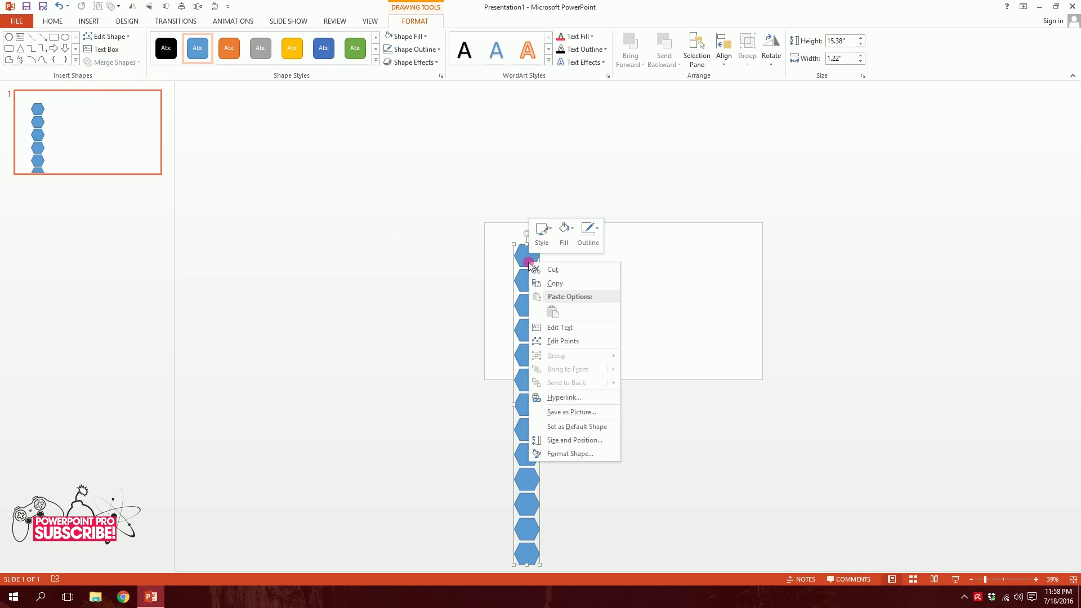
pyautogui.press('Escape')
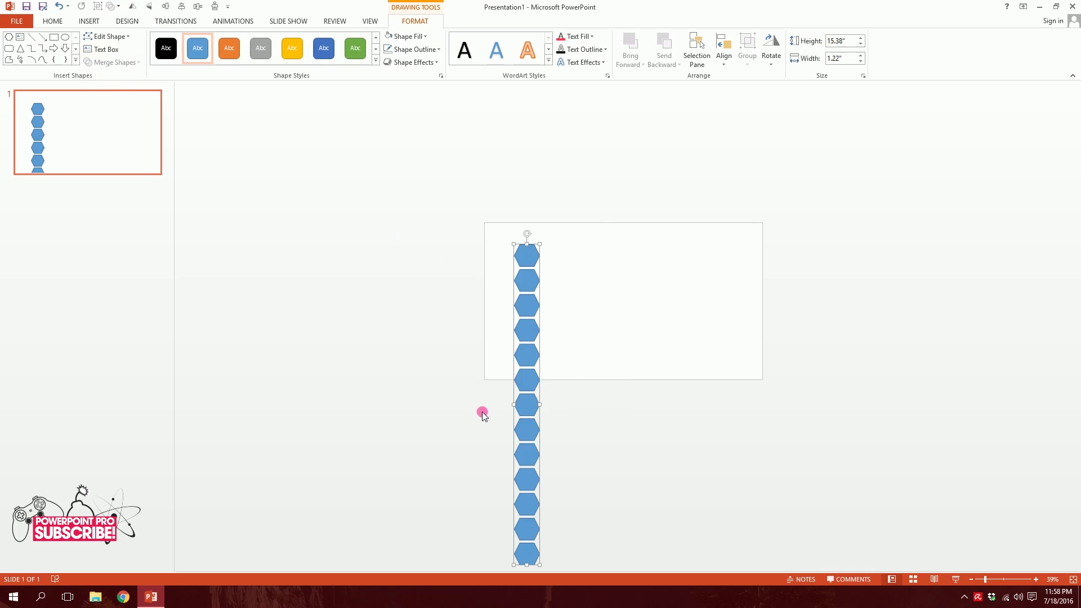
pyautogui.moveTo(530, 442); pyautogui.dragTo(496, 366)
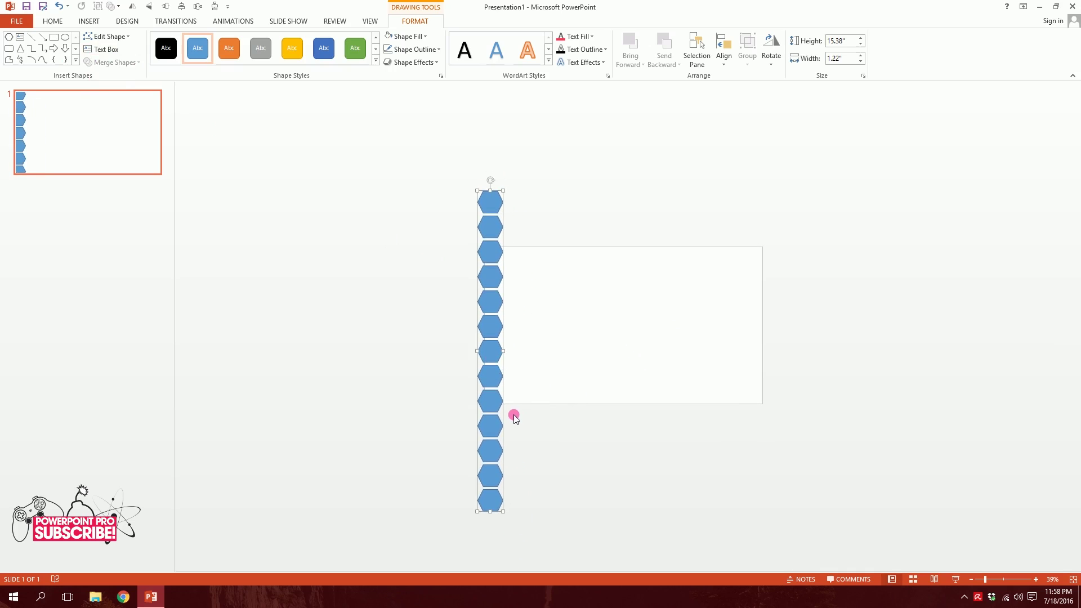
# - Copy the column to the right, offset by half a hexagon, then select both columns
pyautogui.moveTo(492, 304); pyautogui.dragTo(519, 317)
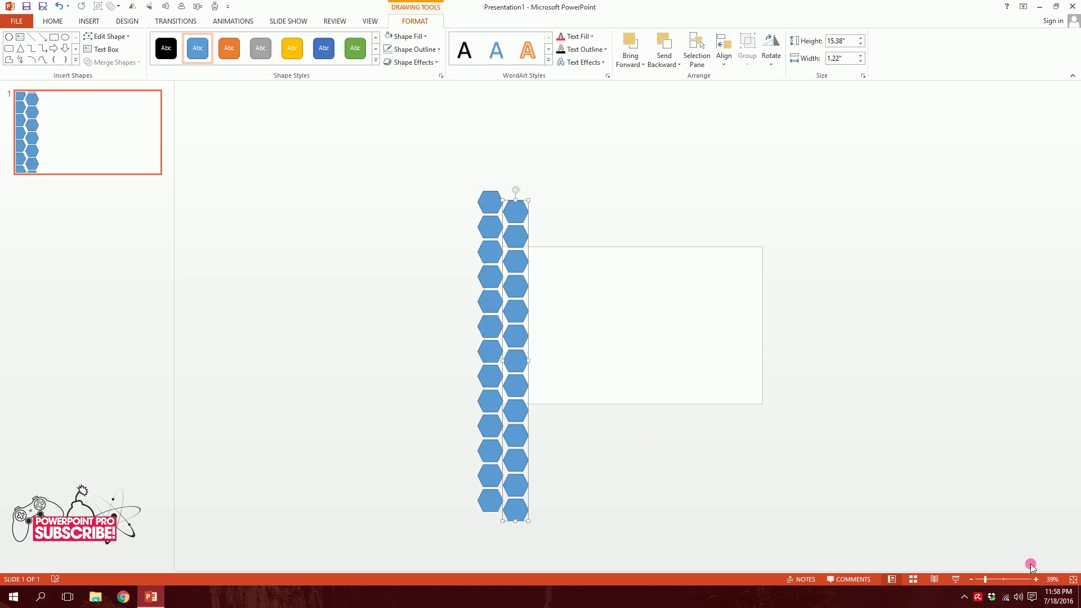
pyautogui.moveTo(986, 578); pyautogui.dragTo(1006, 578)
pyautogui.moveTo(338, 355); pyautogui.dragTo(334, 365)
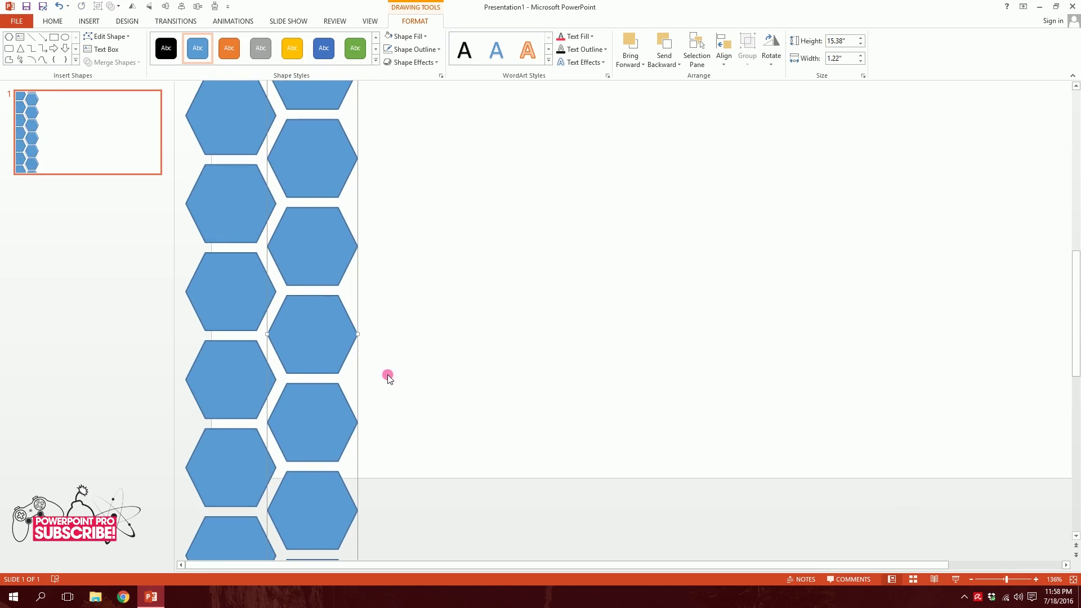
pyautogui.moveTo(1007, 585); pyautogui.dragTo(995, 584)
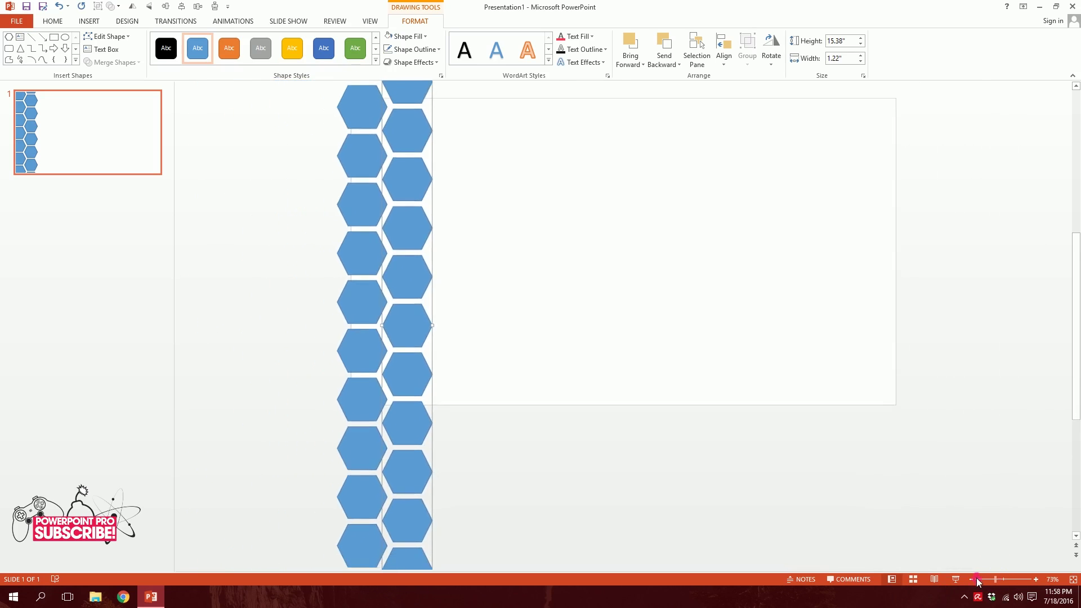
pyautogui.moveTo(995, 583)
pyautogui.mouseDown()
pyautogui.moveTo(959, 585)
pyautogui.moveTo(985, 583)
pyautogui.mouseUp()
pyautogui.click(552, 410)
pyautogui.moveTo(377, 165); pyautogui.dragTo(707, 570)
pyautogui.click(105, 62)
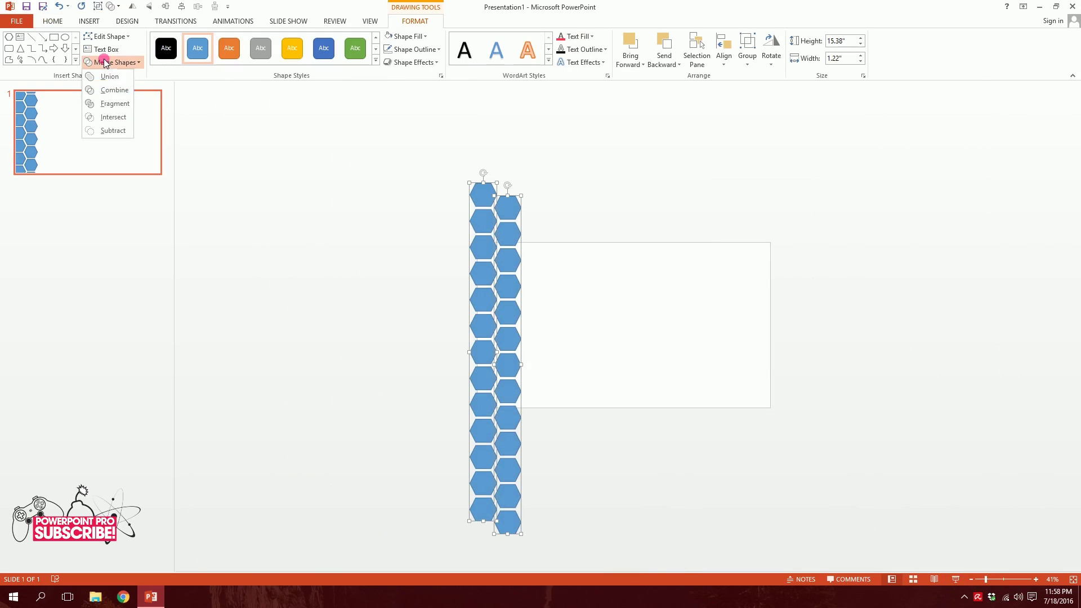
# - Union the two columns and duplicate the strip repeatedly across to the slide's right edge
pyautogui.click(107, 76)
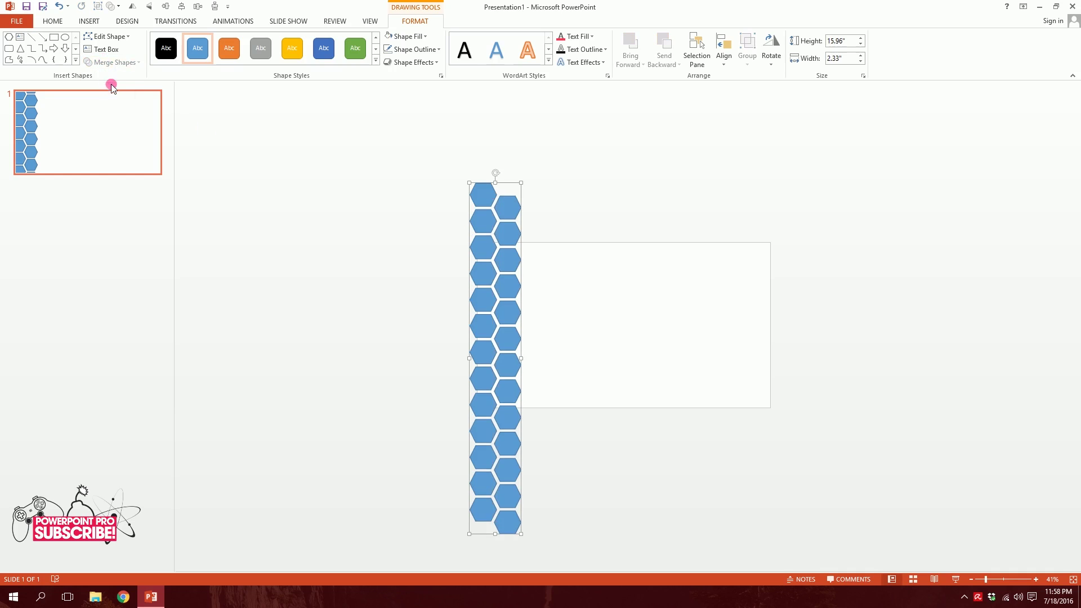
pyautogui.hotkey('ctrl', 'd')
pyautogui.moveTo(518, 357); pyautogui.dragTo(557, 316)
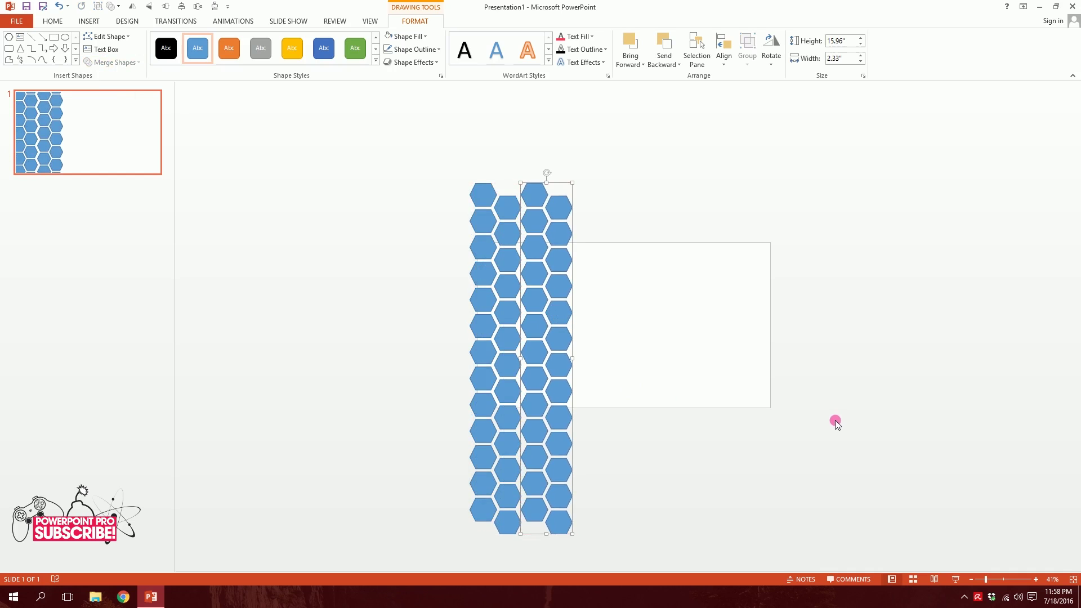
pyautogui.hotkey('ctrl', 'd')
pyautogui.hotkey('ctrl', 'd')
pyautogui.hotkey('ctrl', 'd')
pyautogui.hotkey('ctrl', 'd')
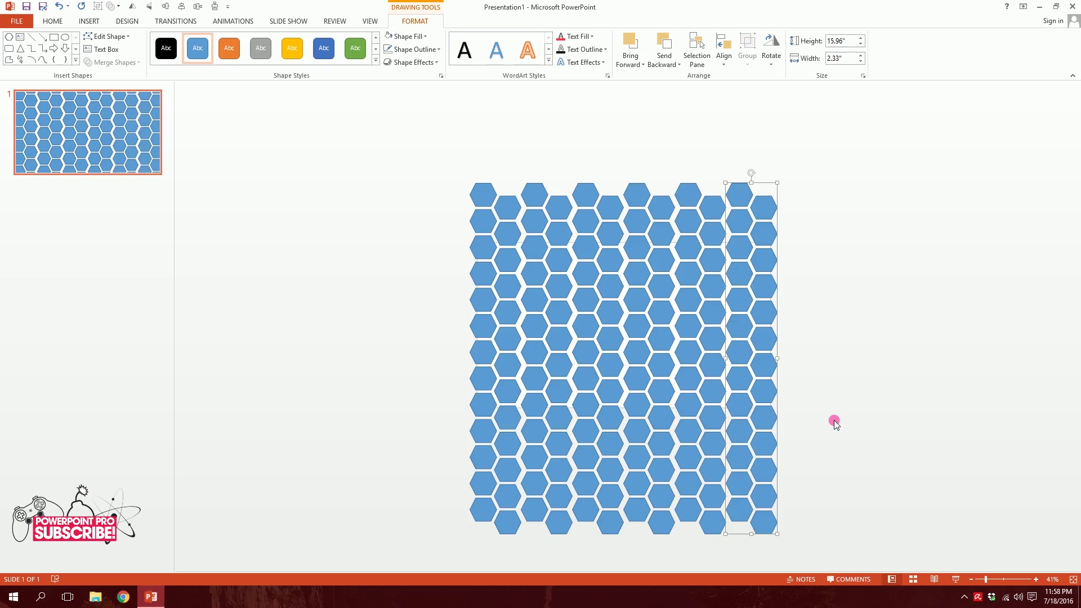
pyautogui.hotkey('ctrl', 'd')
# - Even out the spacing between the hexagon columns and select all seven
pyautogui.click(923, 347)
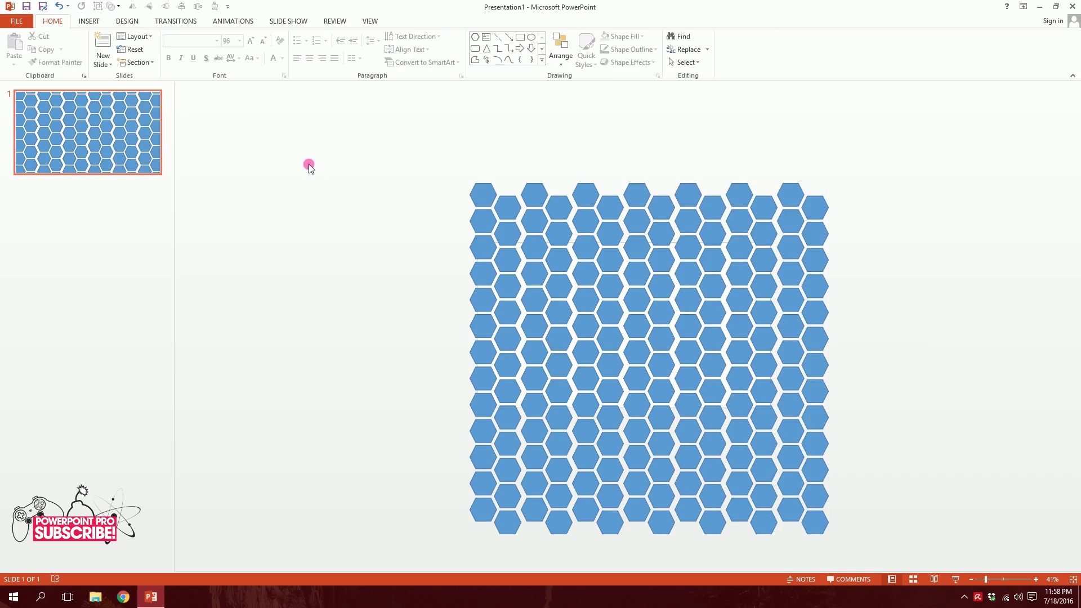
pyautogui.click(555, 317)
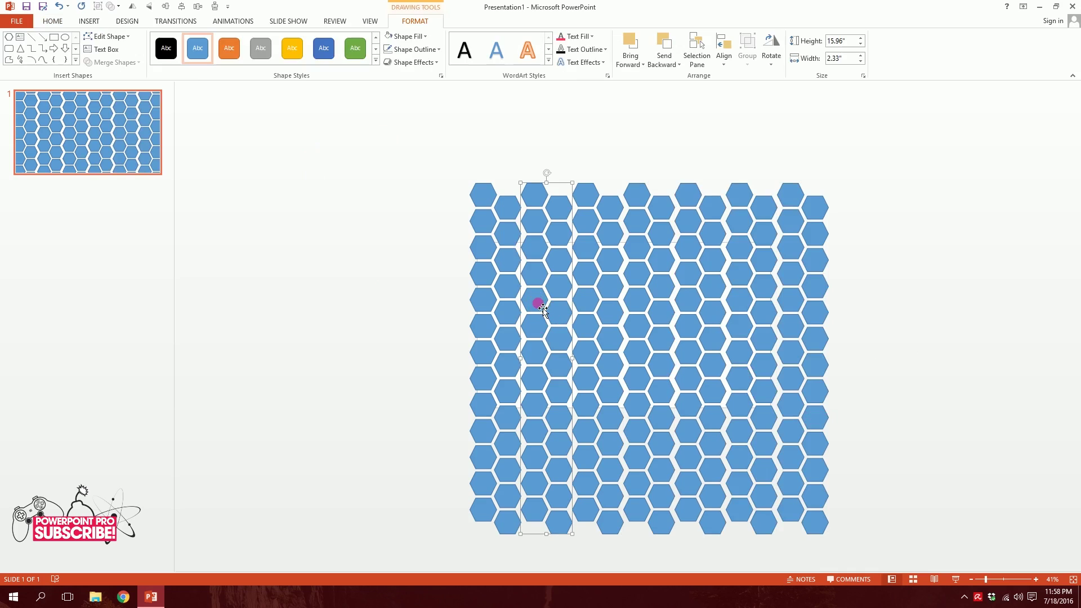
pyautogui.moveTo(638, 308); pyautogui.dragTo(697, 313)
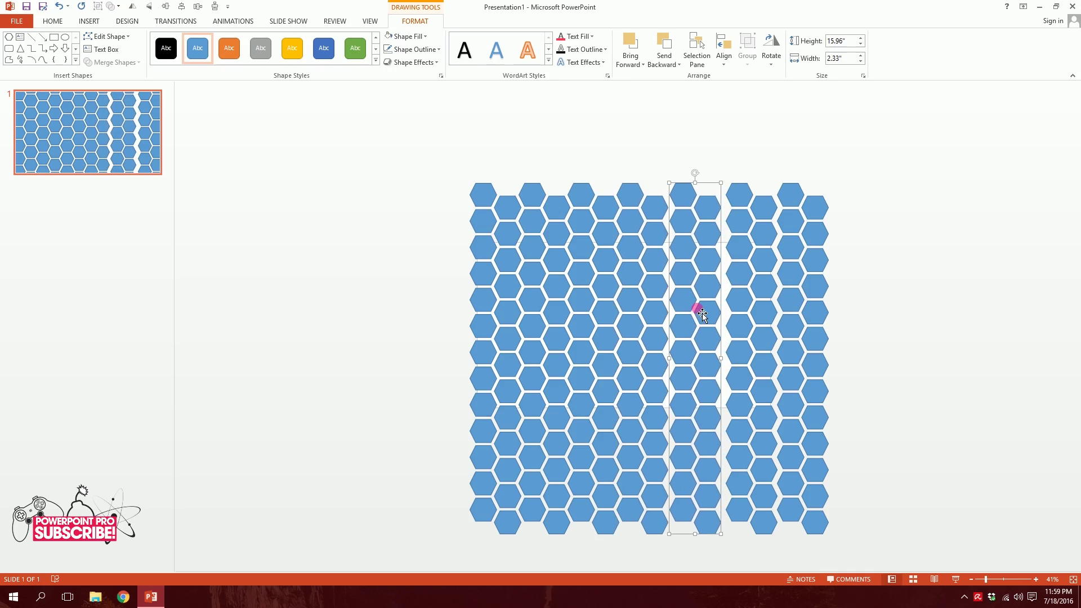
pyautogui.click(754, 309)
pyautogui.press('Left')
pyautogui.press('Left')
pyautogui.press('Left')
pyautogui.press('Left')
pyautogui.press('Left')
pyautogui.click(809, 313)
pyautogui.press('Left')
pyautogui.press('Left')
pyautogui.press('Left')
pyautogui.press('Left')
pyautogui.press('Left')
pyautogui.press('Left')
pyautogui.press('Left')
pyautogui.press('Left')
pyautogui.click(935, 175)
pyautogui.moveTo(1001, 133); pyautogui.dragTo(458, 566)
pyautogui.rightClick(643, 281)
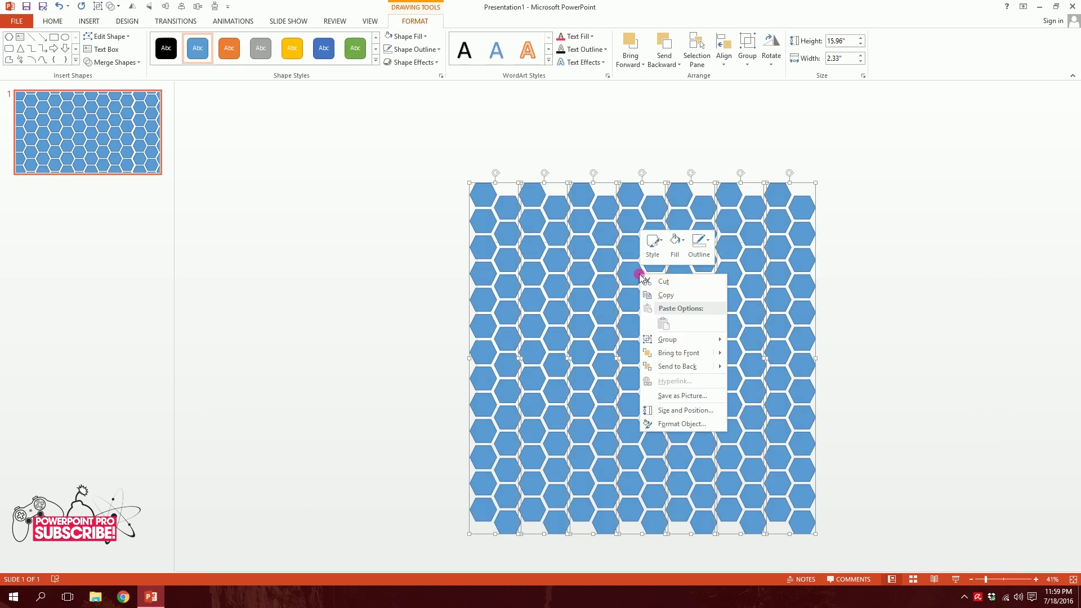
# - Union all hexagon columns into a single honeycomb shape and reposition it on the slide
pyautogui.moveTo(726, 340)
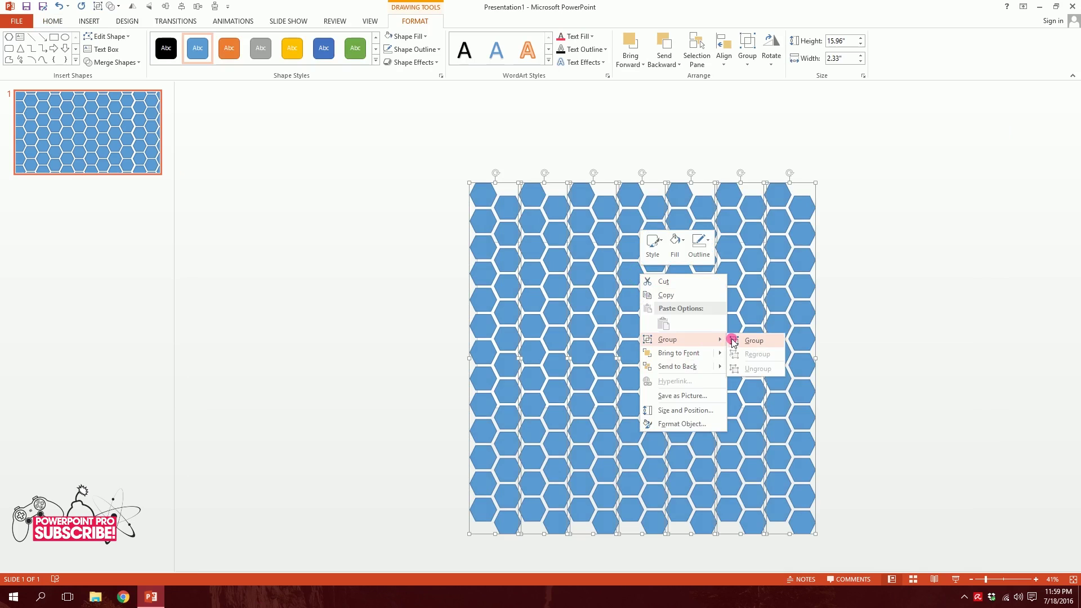
pyautogui.click(484, 144)
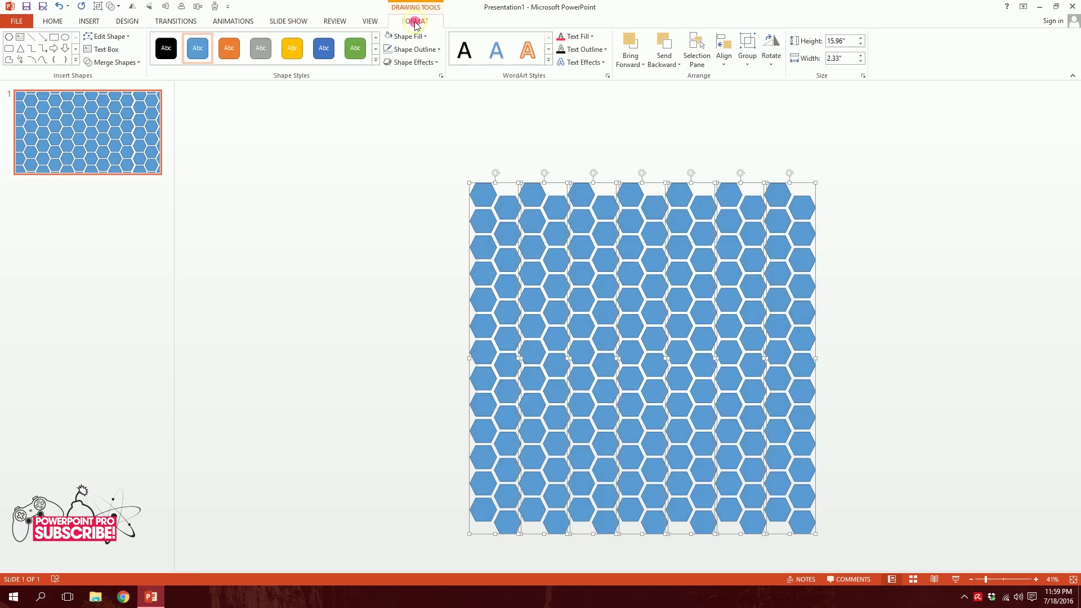
pyautogui.click(111, 62)
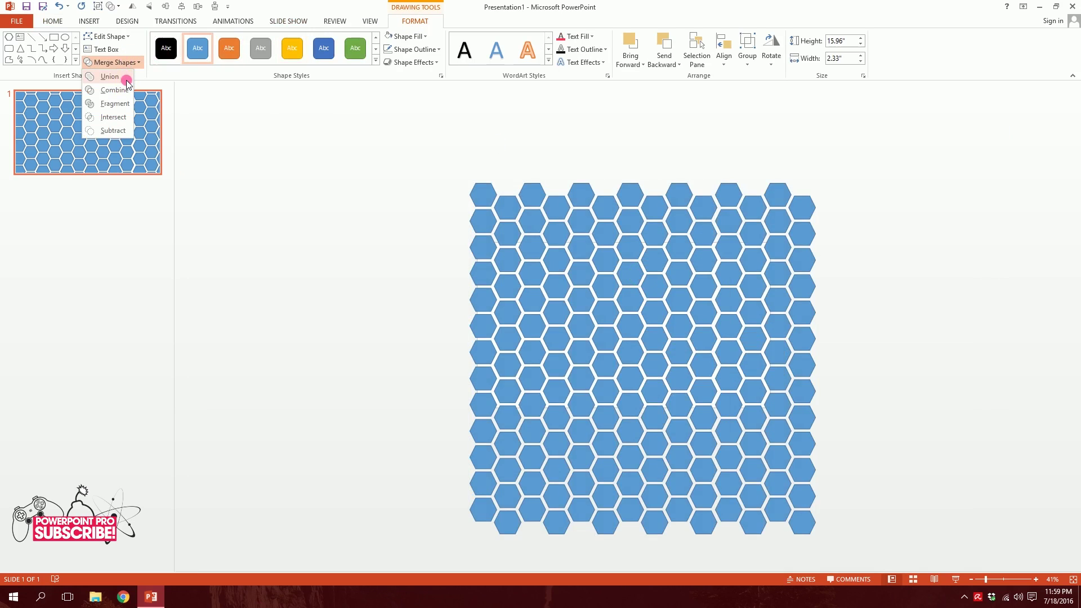
pyautogui.click(127, 83)
pyautogui.moveTo(686, 382); pyautogui.dragTo(671, 358)
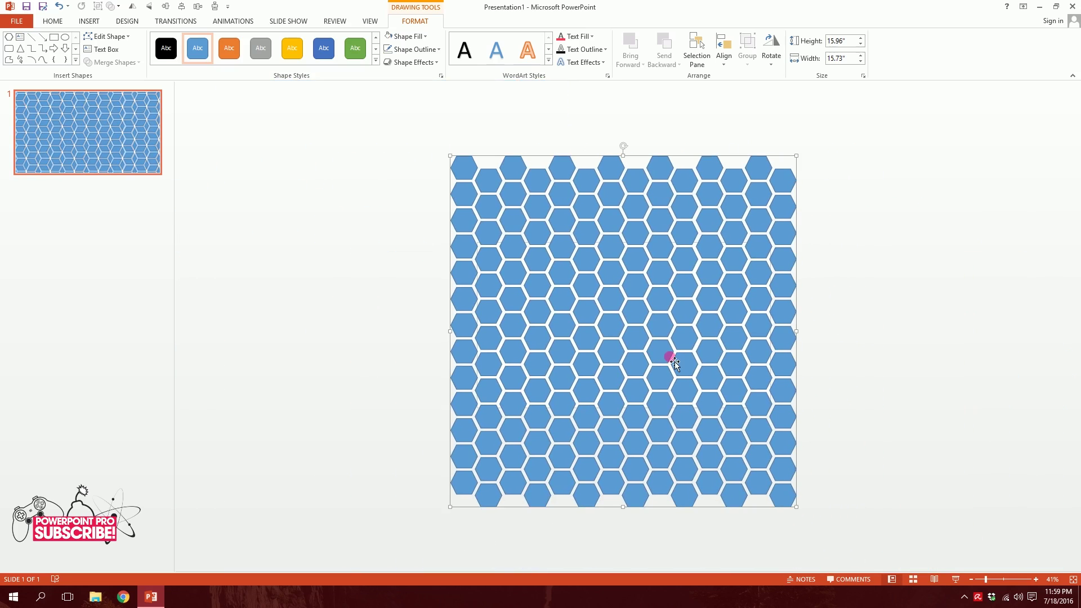
# - Preview the slide full screen, then set the honeycomb to No Outline
pyautogui.click(955, 579)
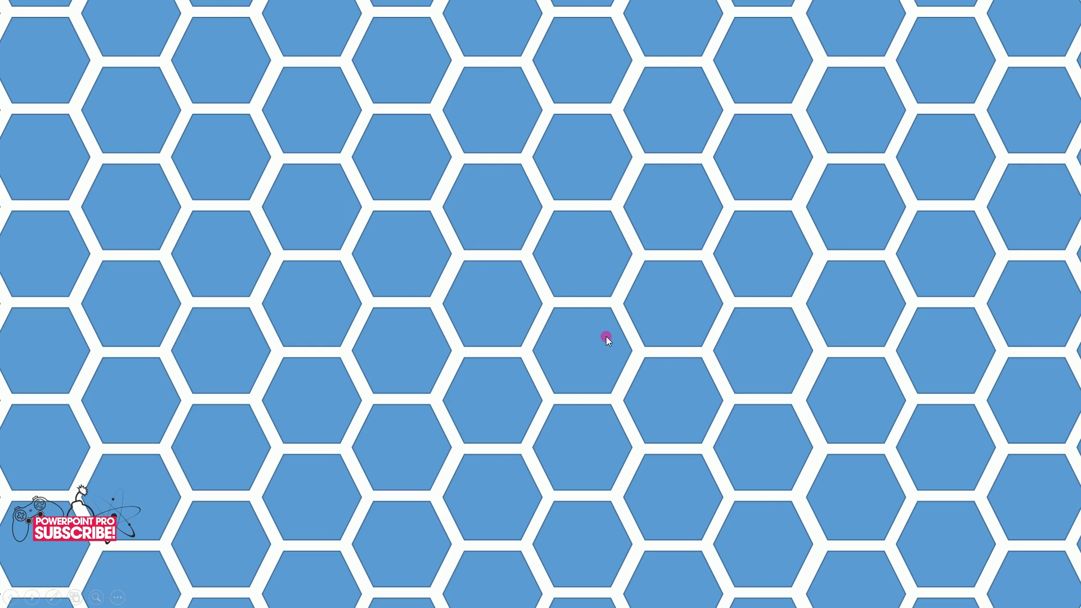
pyautogui.press('Escape')
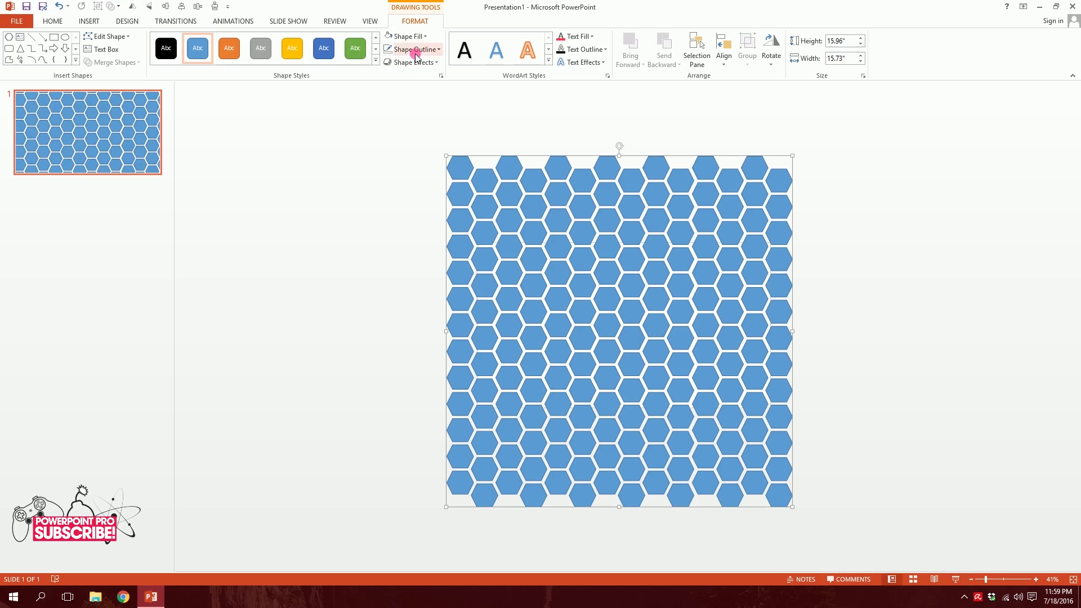
pyautogui.click(414, 49)
pyautogui.click(392, 171)
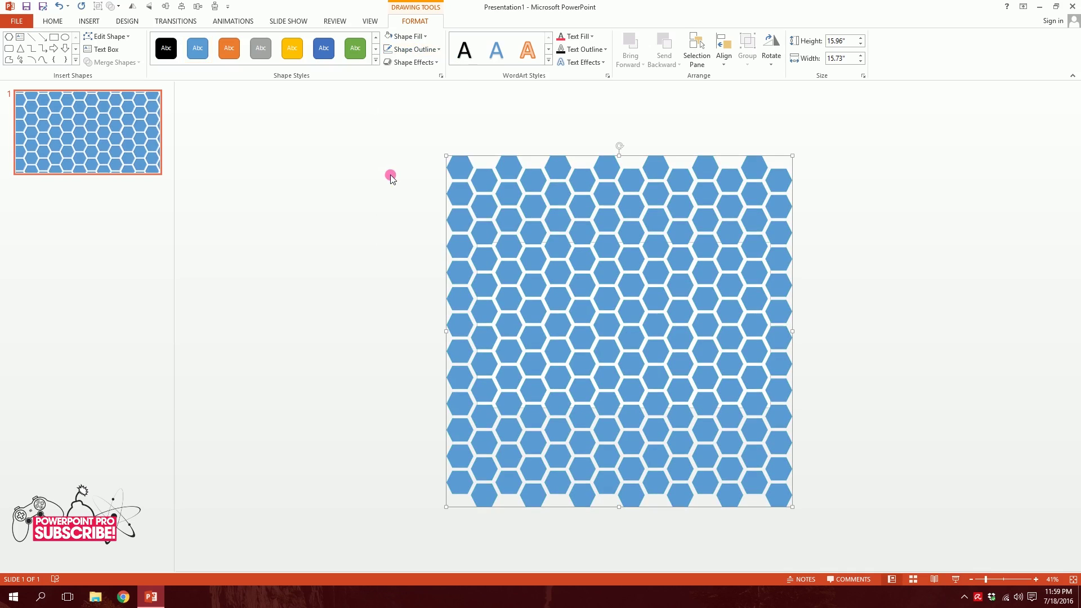
# - Fill the honeycomb white, give it an outer drop shadow, and preview it
pyautogui.click(404, 36)
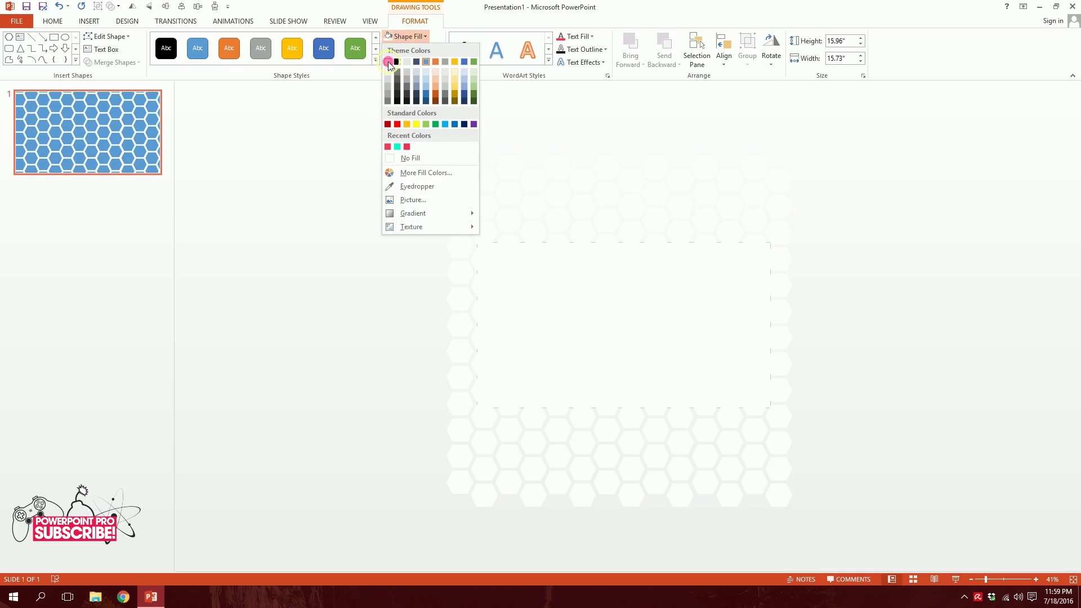
pyautogui.click(387, 61)
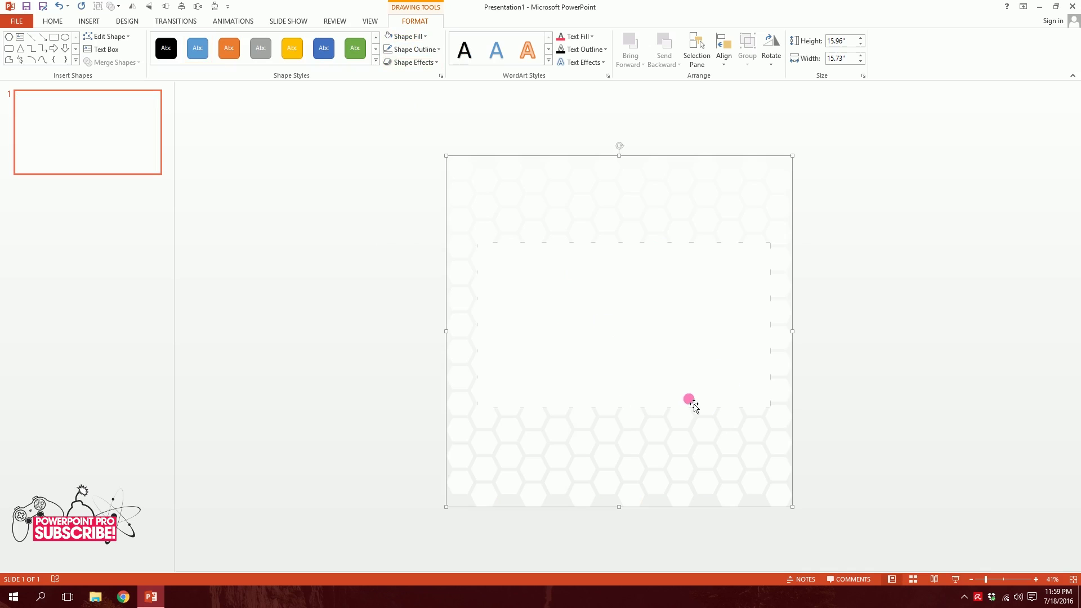
pyautogui.click(406, 61)
pyautogui.moveTo(434, 117)
pyautogui.click(505, 201)
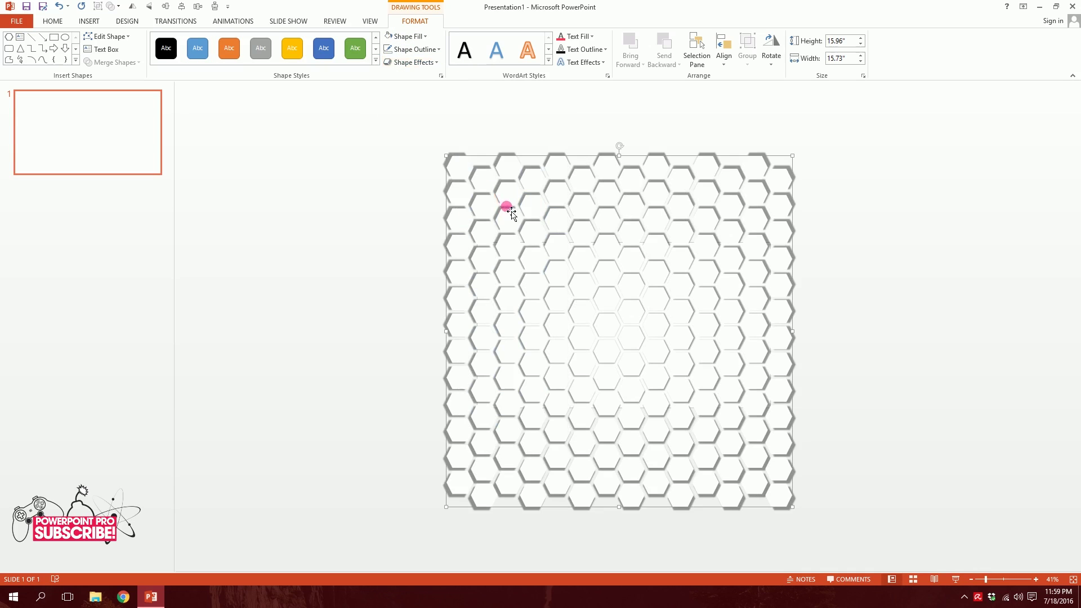
pyautogui.click(955, 579)
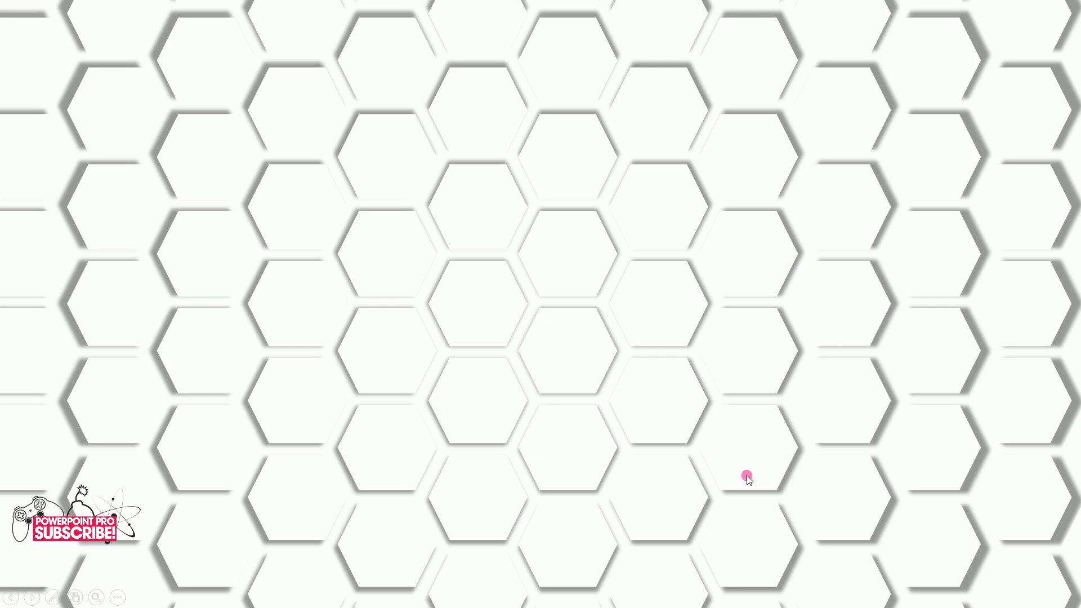
pyautogui.press('Escape')
# - Switch the honeycomb to a different outer shadow preset and preview the result again
pyautogui.click(412, 62)
pyautogui.moveTo(445, 136)
pyautogui.moveTo(446, 112)
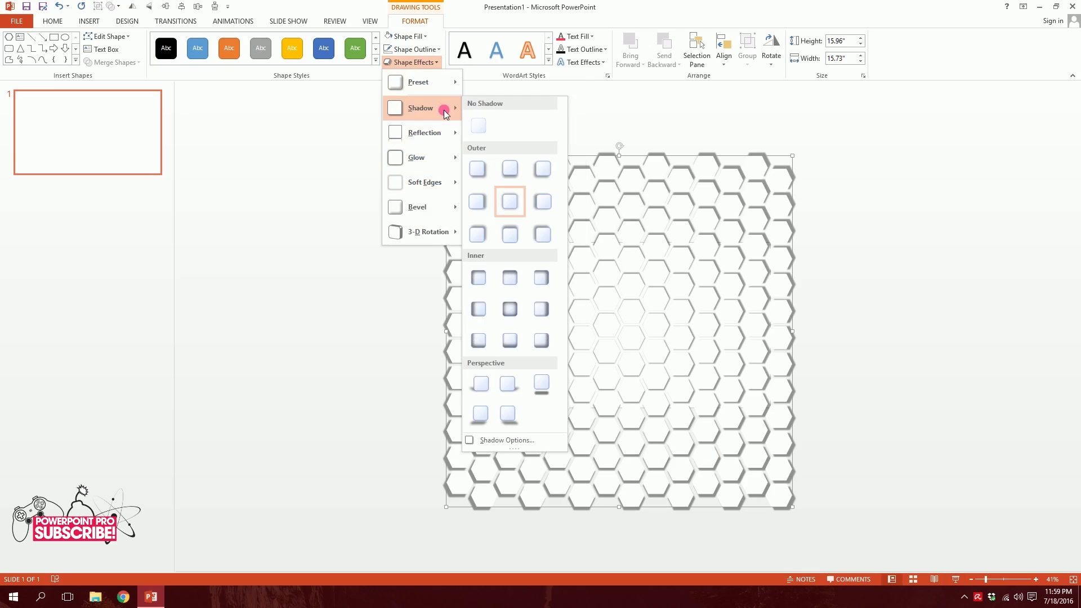
pyautogui.click(544, 241)
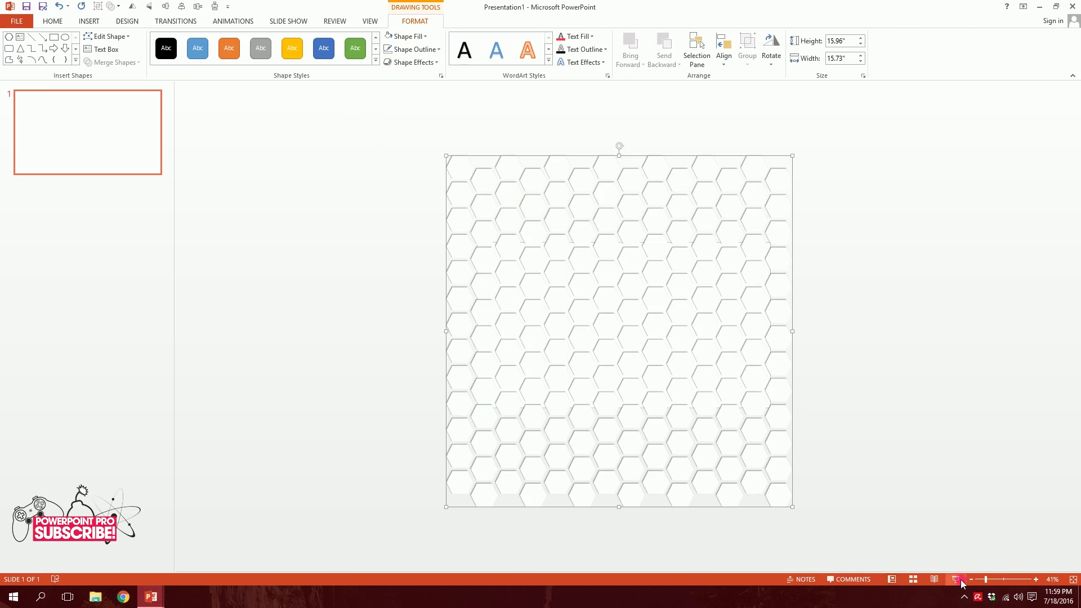
pyautogui.click(955, 579)
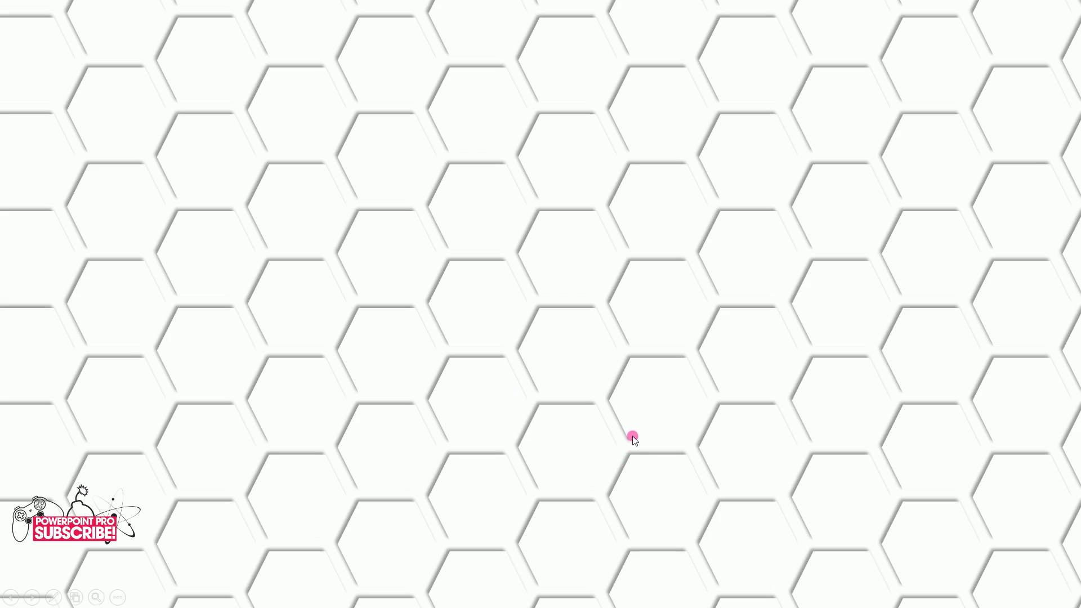
pyautogui.press('Escape')
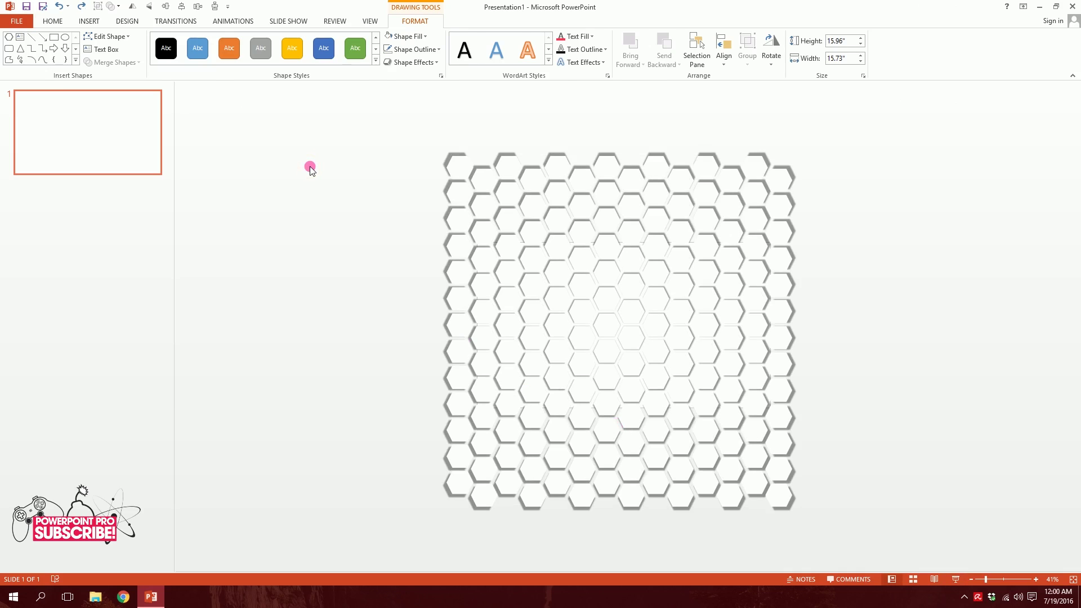
pyautogui.click(309, 166)
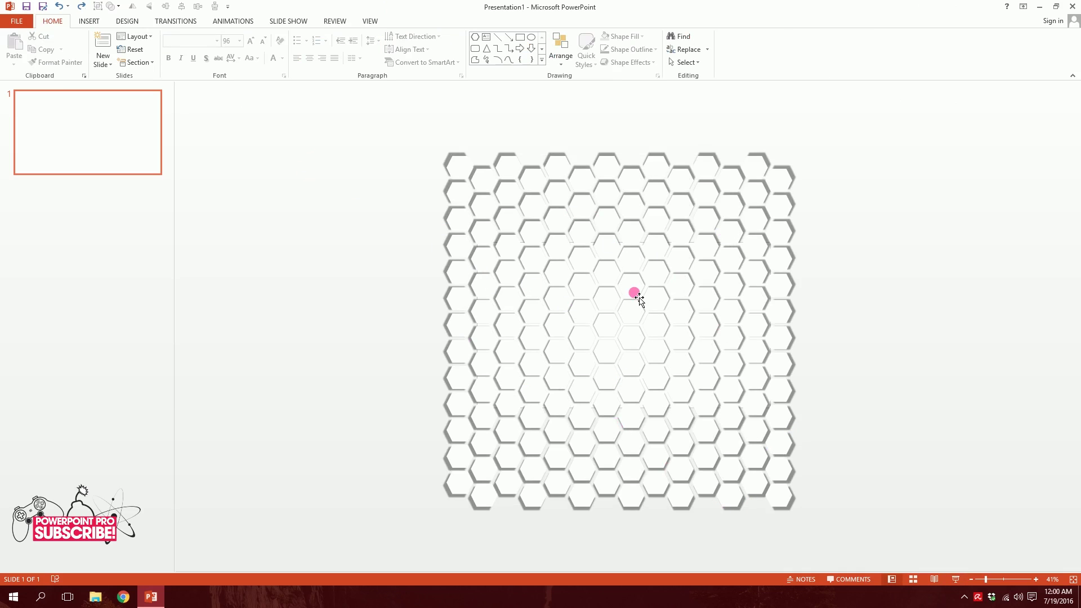
# - Insert a WordArt text box in the first, plain style
pyautogui.click(104, 22)
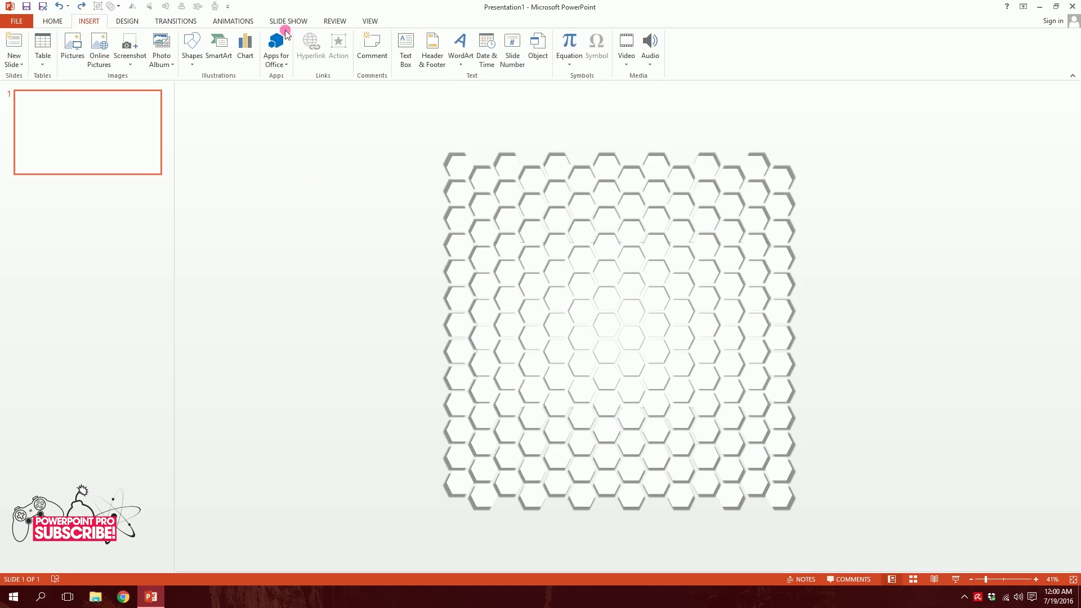
pyautogui.click(461, 54)
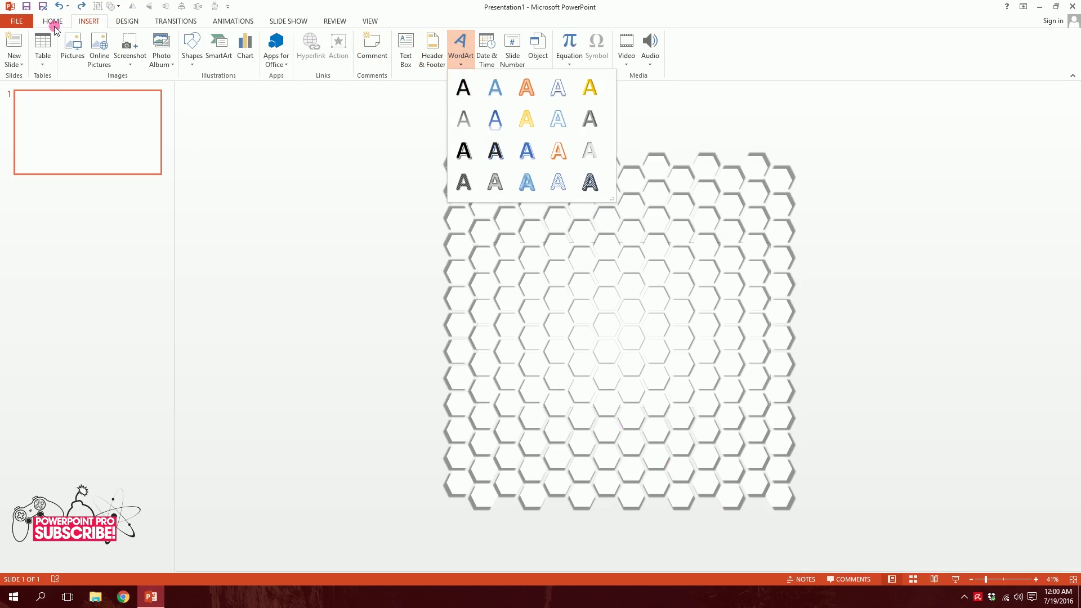
pyautogui.click(463, 87)
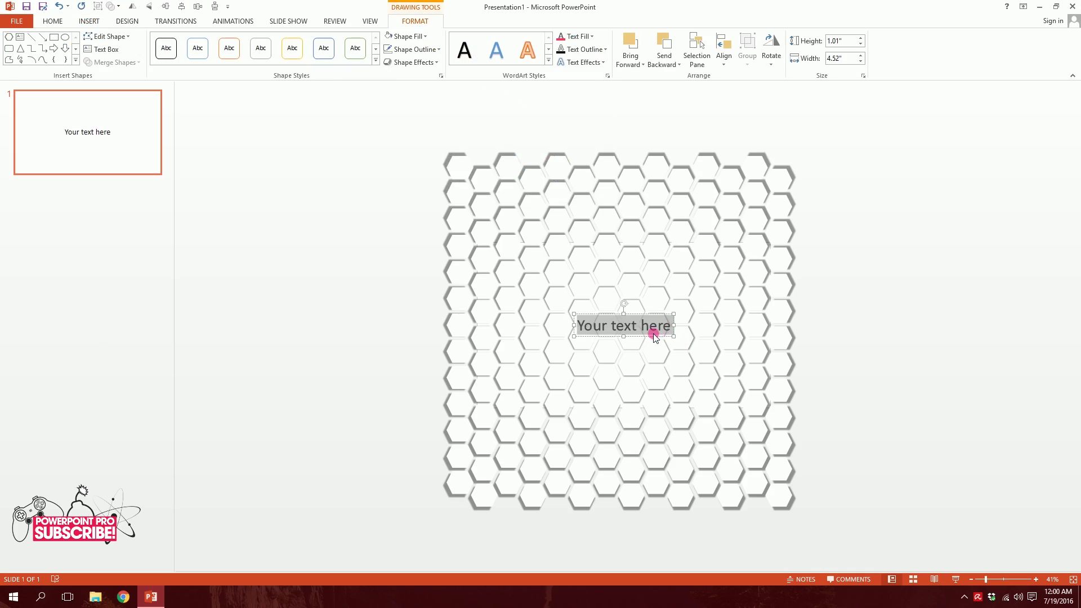
pyautogui.scroll(6, 654, 337)
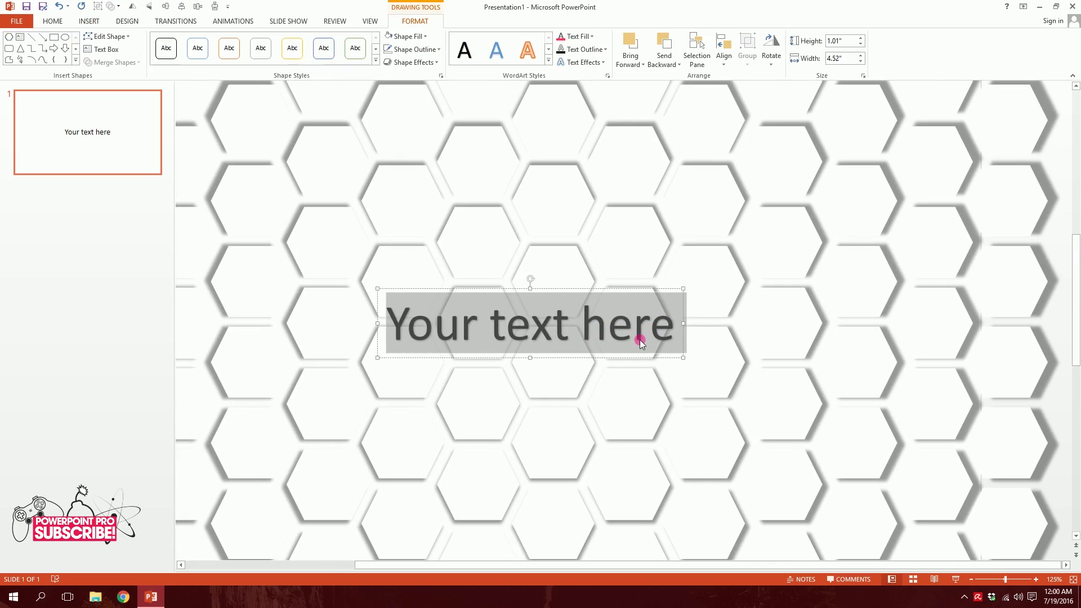
# - Type the WordArt text 'CREATE AWESOME PATTERNS', correcting typos along the way
pyautogui.write('SLIDE')
pyautogui.press('BackSpace')
pyautogui.press('BackSpace')
pyautogui.press('BackSpace')
pyautogui.press('BackSpace')
pyautogui.press('BackSpace')
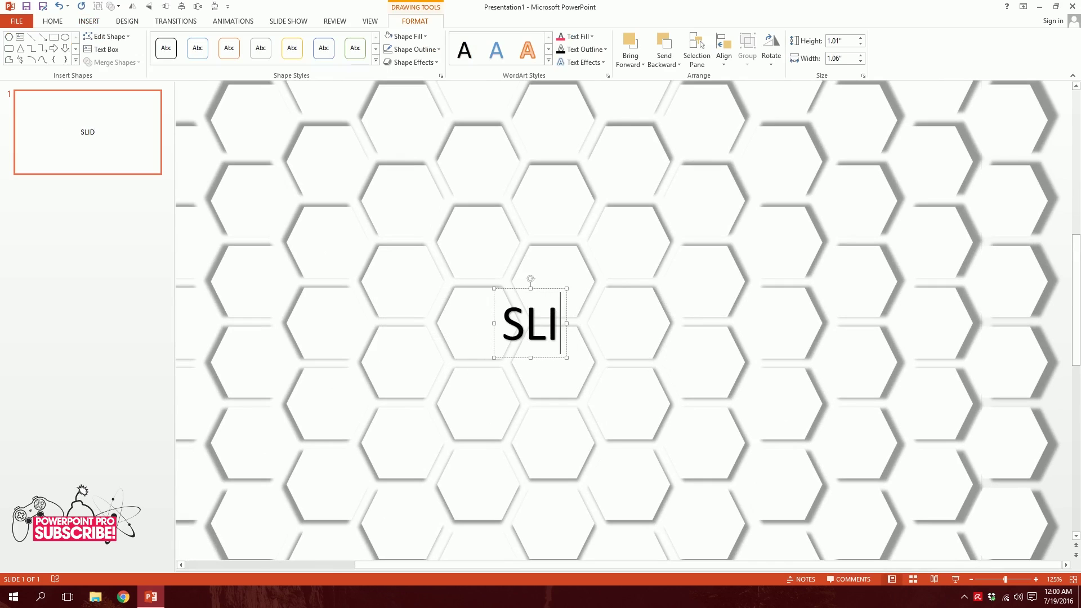
pyautogui.write('CREATE AEWE')
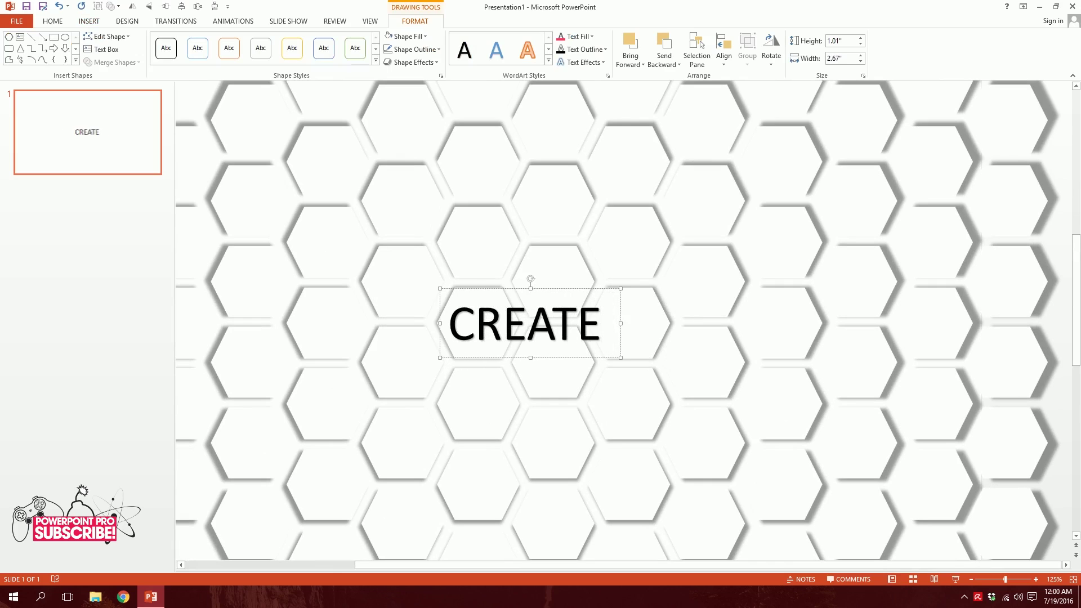
pyautogui.press('BackSpace')
pyautogui.press('BackSpace')
pyautogui.press('BackSpace')
pyautogui.write('WE')
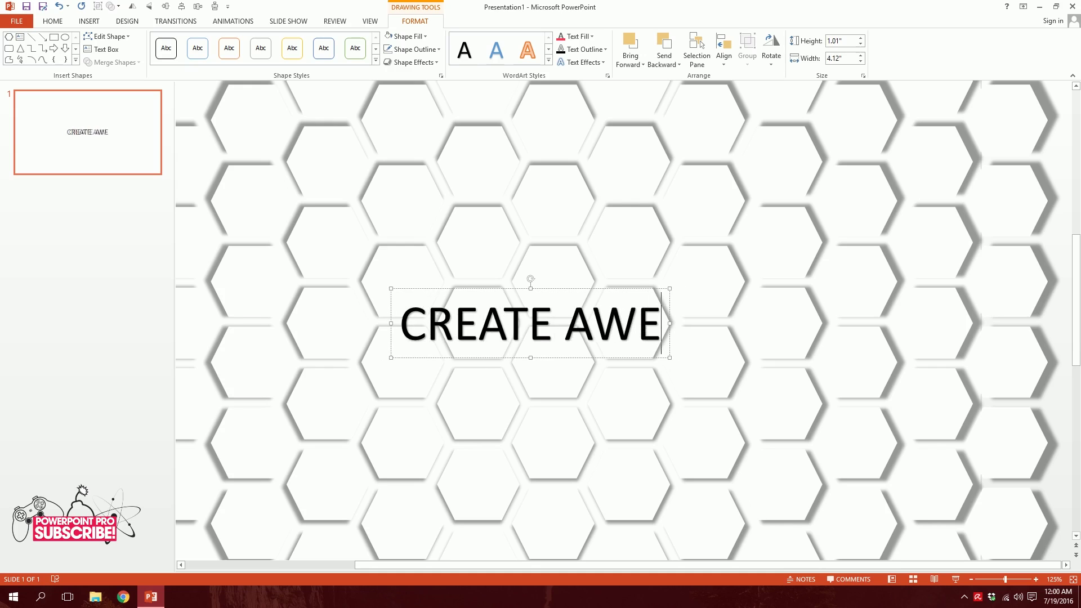
pyautogui.write('SOME PATTENR')
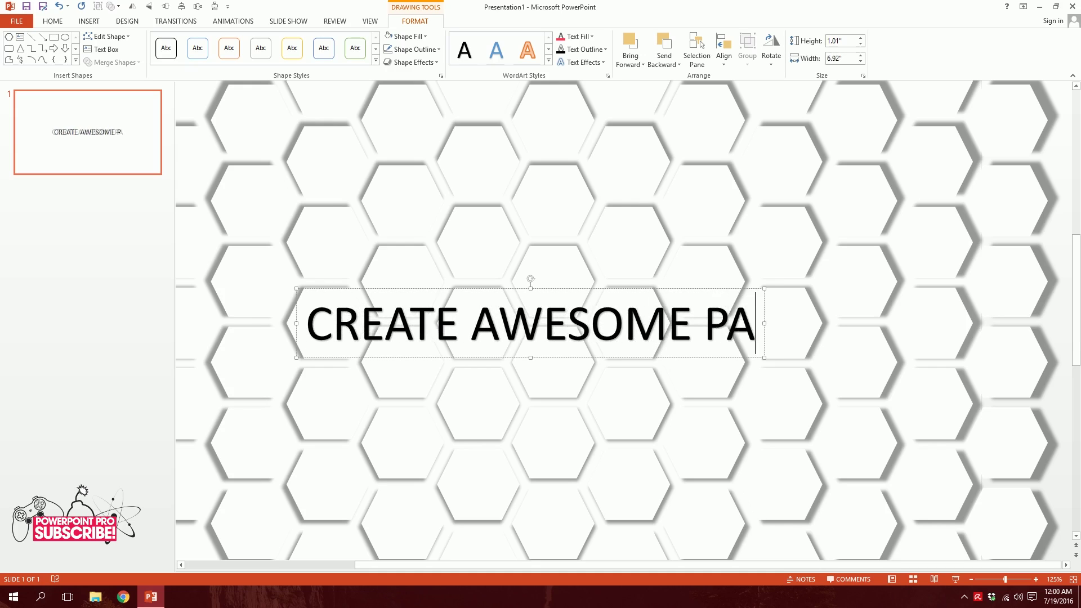
pyautogui.press('BackSpace')
pyautogui.press('BackSpace')
pyautogui.write('RNS')
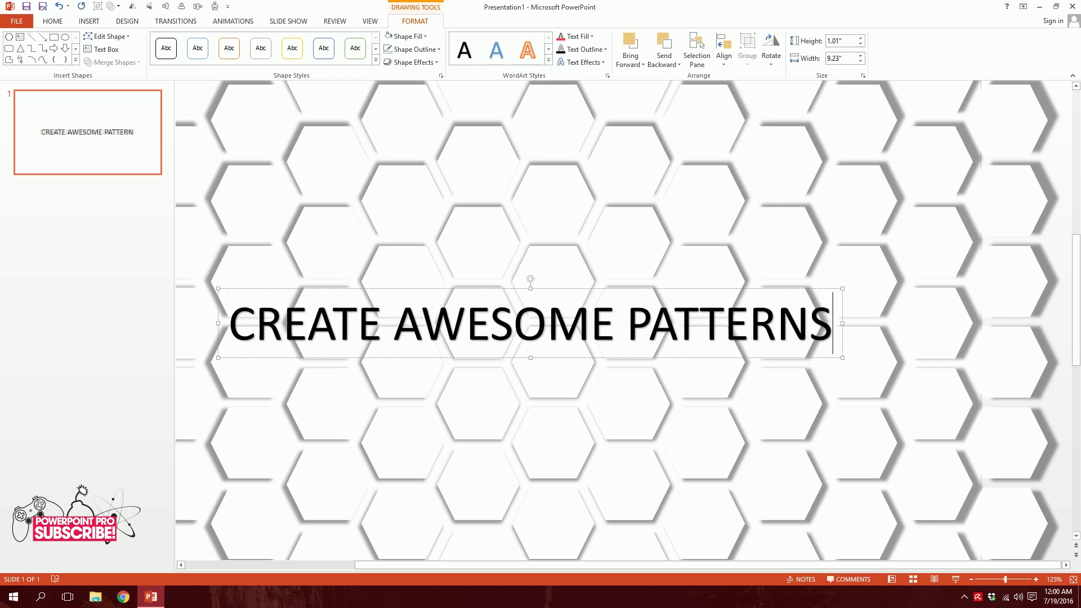
# - Edit the text to read 'AWESOME SLIDE PATTERNS!' and select it all
pyautogui.moveTo(412, 334); pyautogui.dragTo(147, 331)
pyautogui.press('BackSpace')
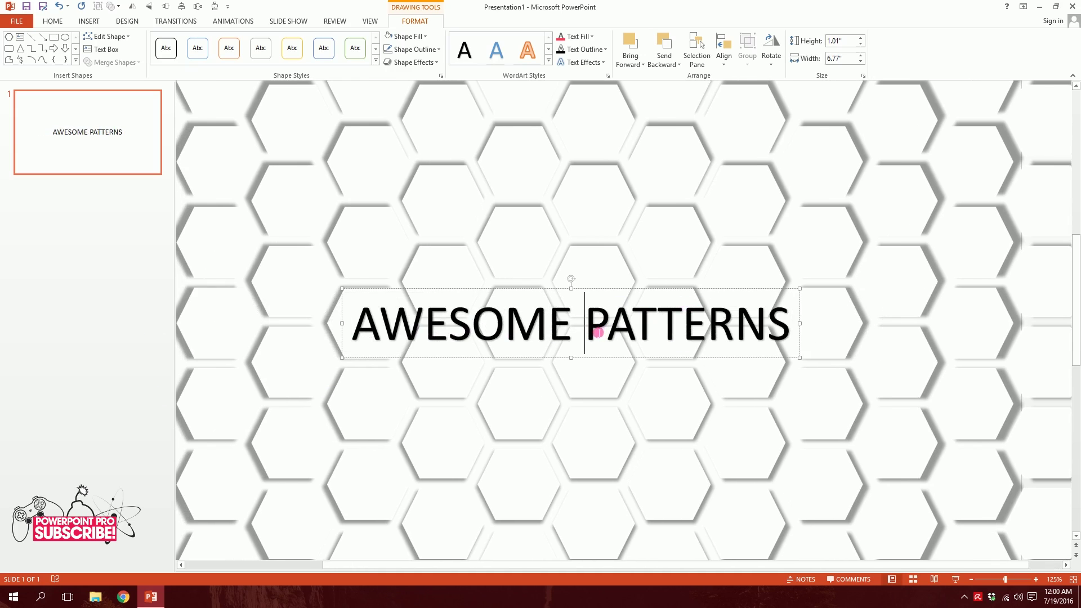
pyautogui.write('SLDI')
pyautogui.press('BackSpace')
pyautogui.press('BackSpace')
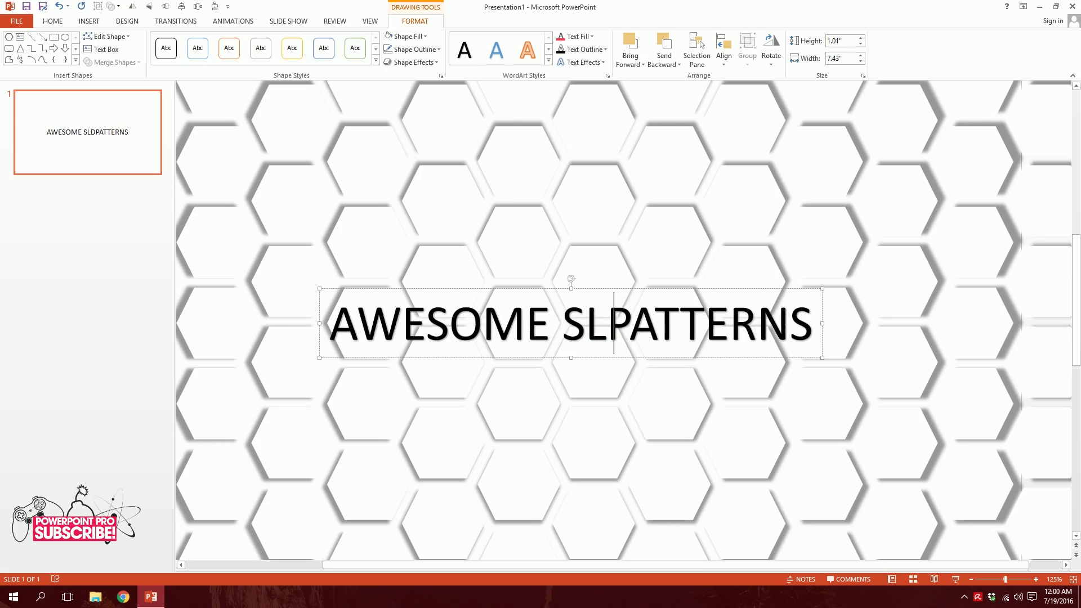
pyautogui.write('IDE')
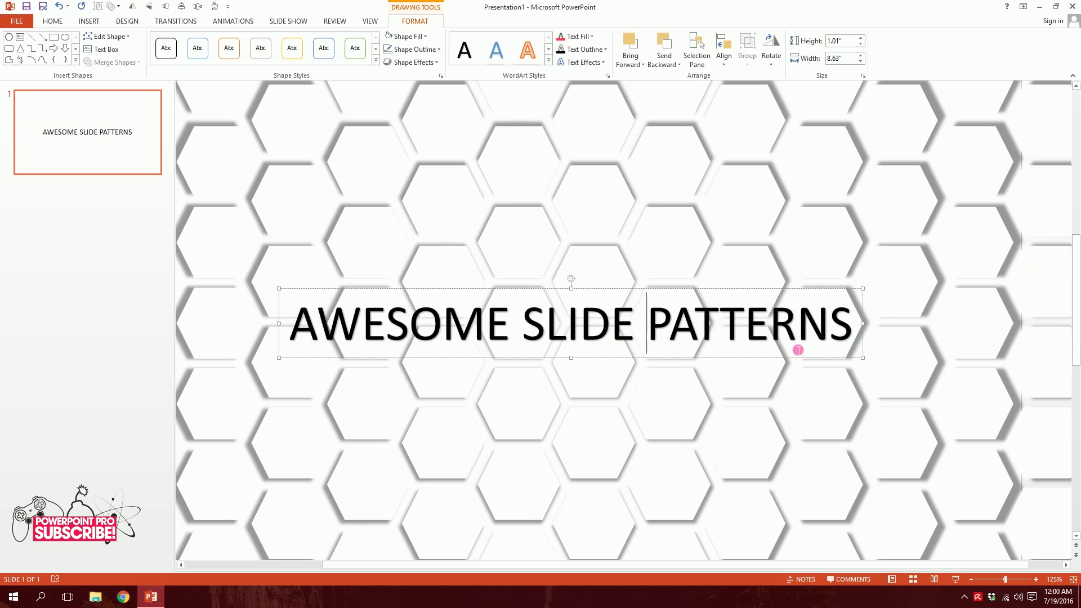
pyautogui.click(853, 332)
pyautogui.write('!')
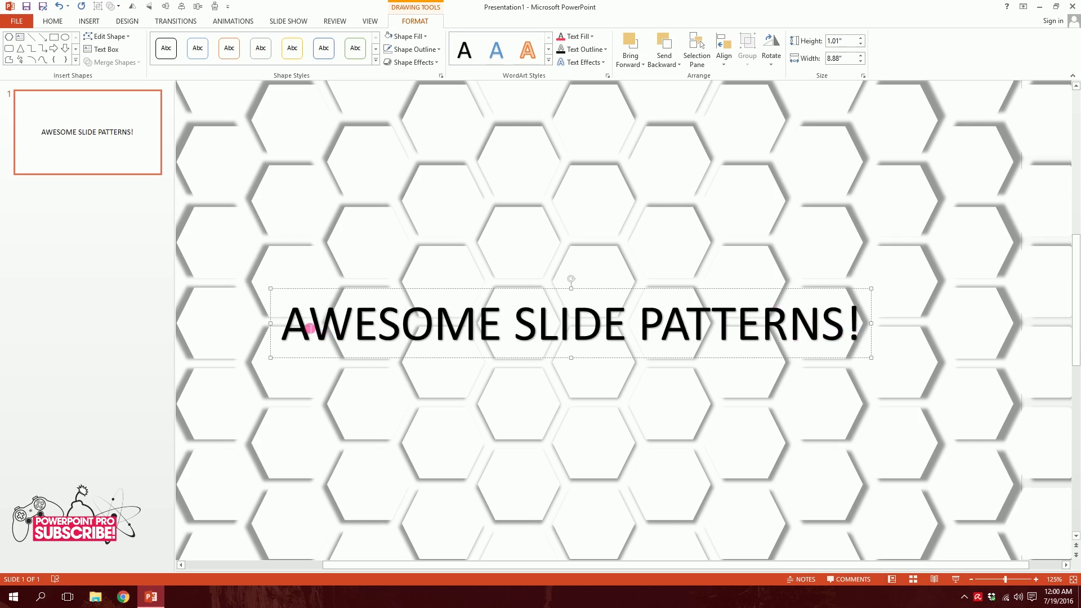
pyautogui.moveTo(311, 328); pyautogui.dragTo(857, 349)
pyautogui.click(53, 21)
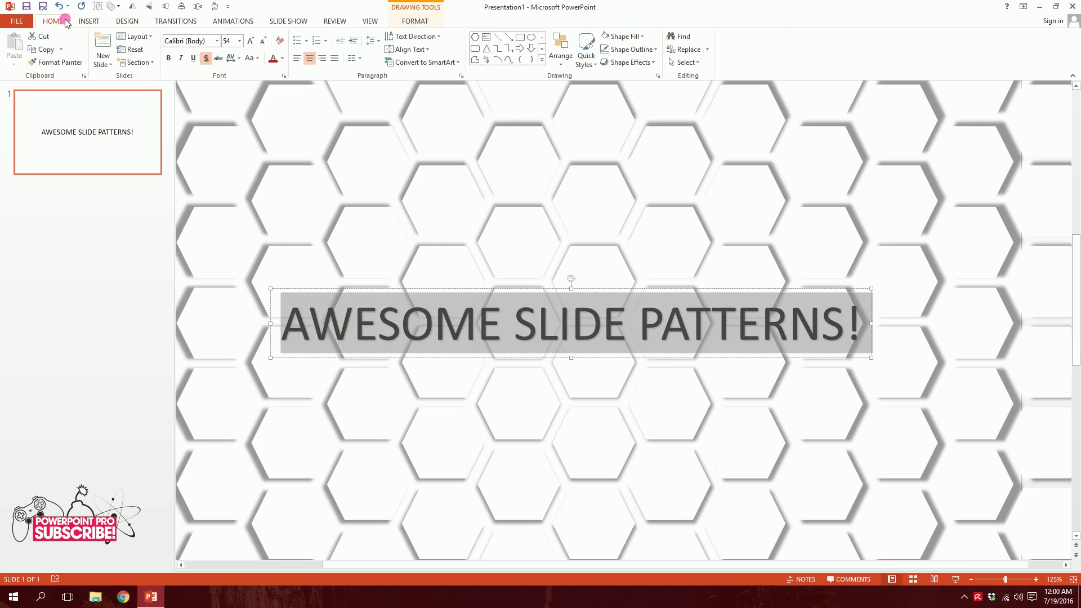
# - Set the title font to Nike Combat and move the title up and right
pyautogui.click(188, 42)
pyautogui.write('M')
pyautogui.press('BackSpace')
pyautogui.write('Nike Combat Ste')
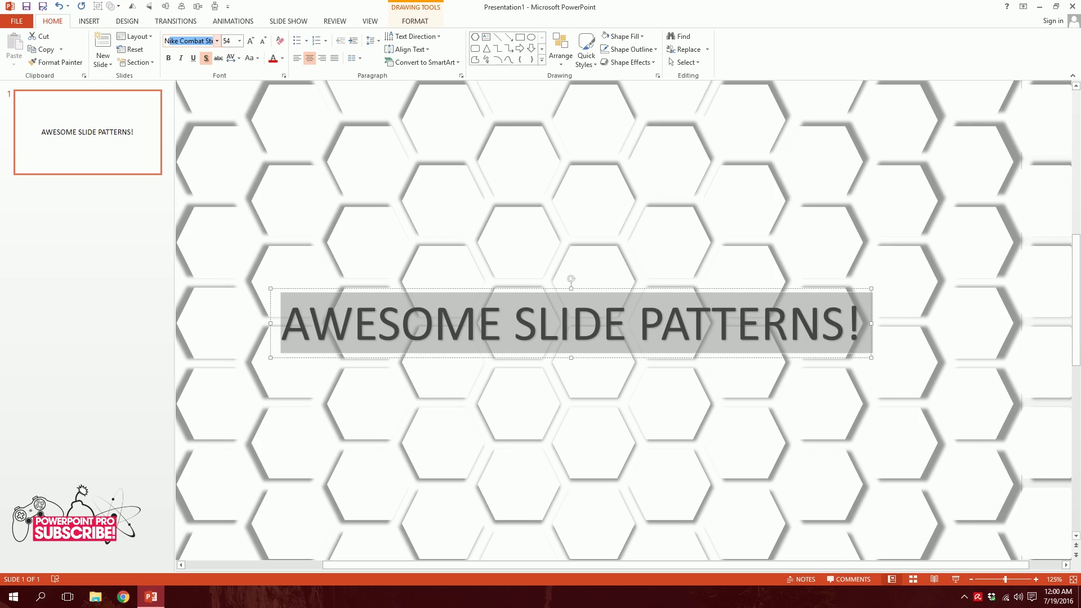
pyautogui.press('Return')
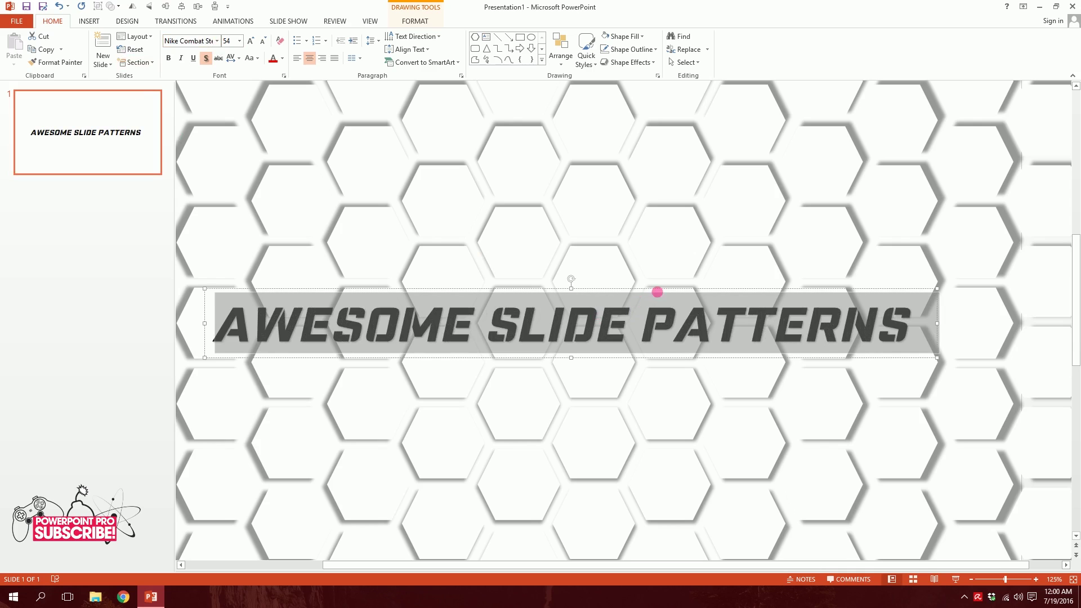
pyautogui.moveTo(675, 286); pyautogui.dragTo(718, 266)
# - Copy the title box below, leaving AWESOME SLIDE on top and PATTERNS in the copy
pyautogui.scroll(-5, 700, 302)
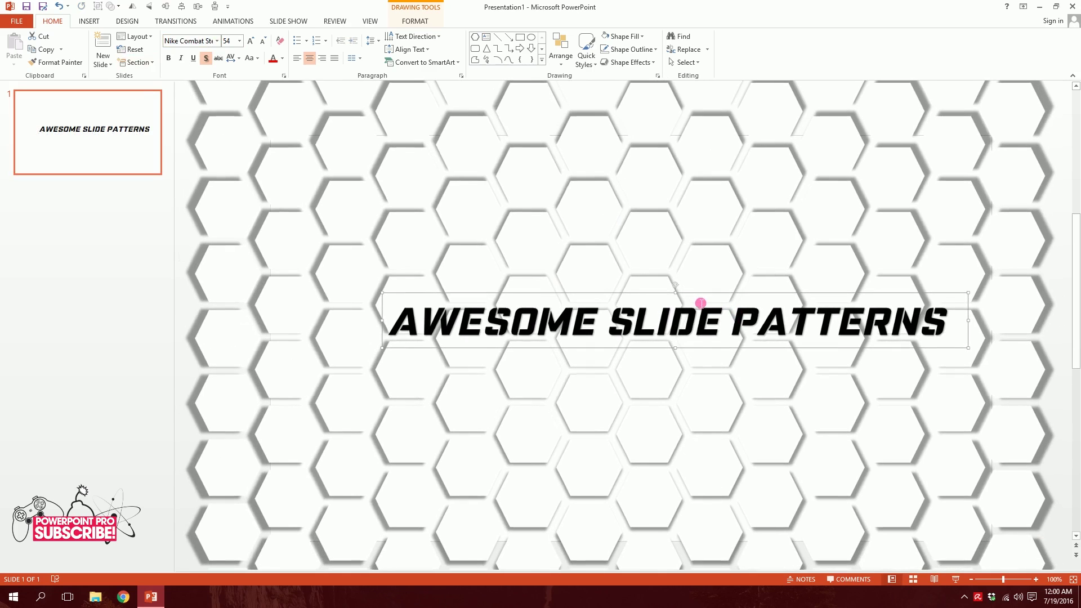
pyautogui.scroll(-2, 710, 299)
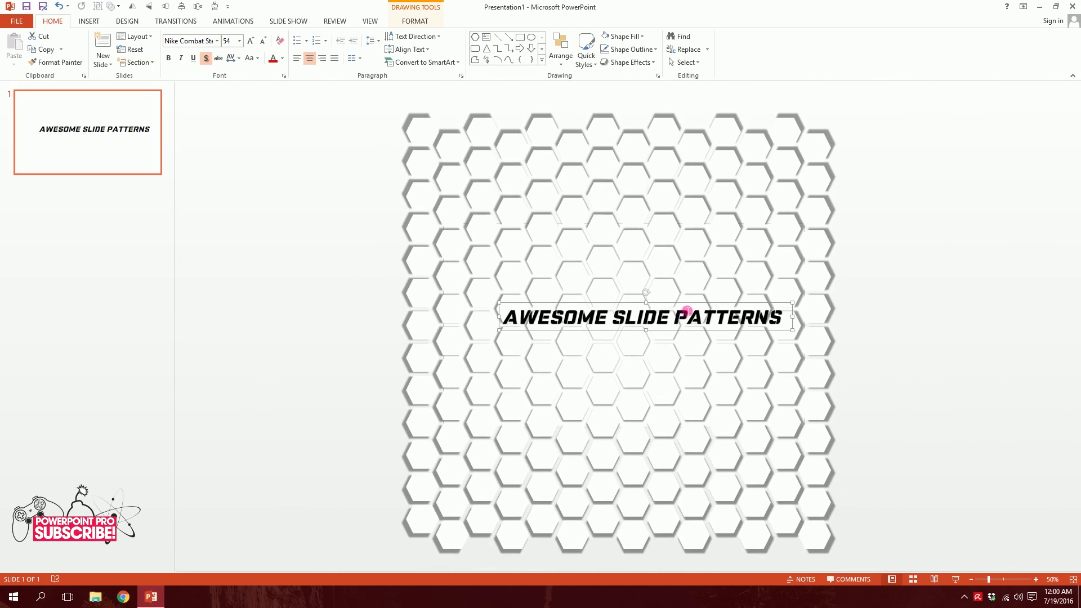
pyautogui.moveTo(693, 308); pyautogui.dragTo(697, 340)
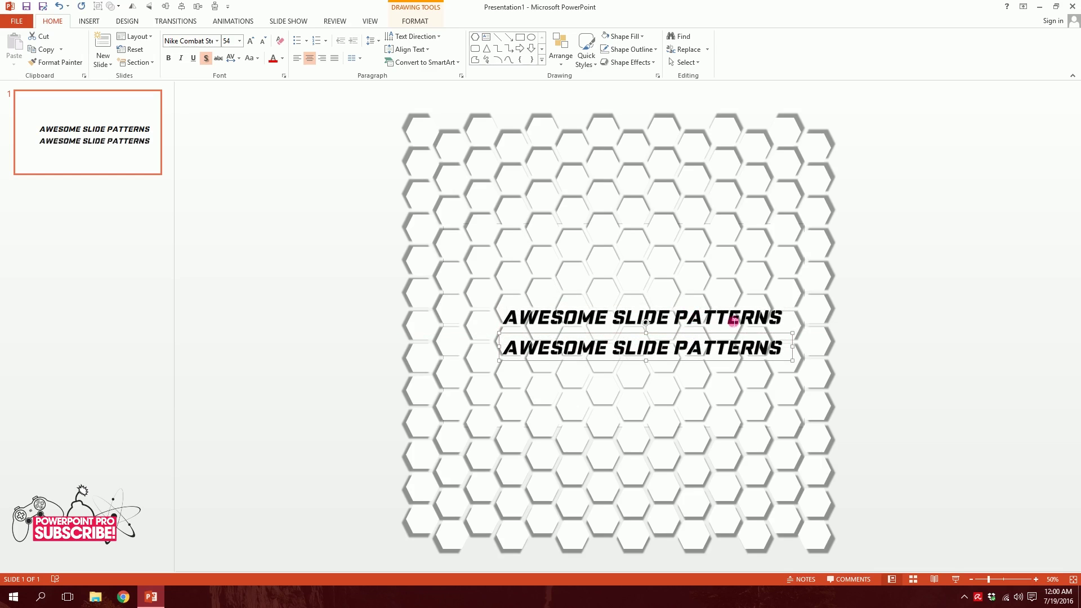
pyautogui.click(690, 315)
pyautogui.doubleClick(690, 315)
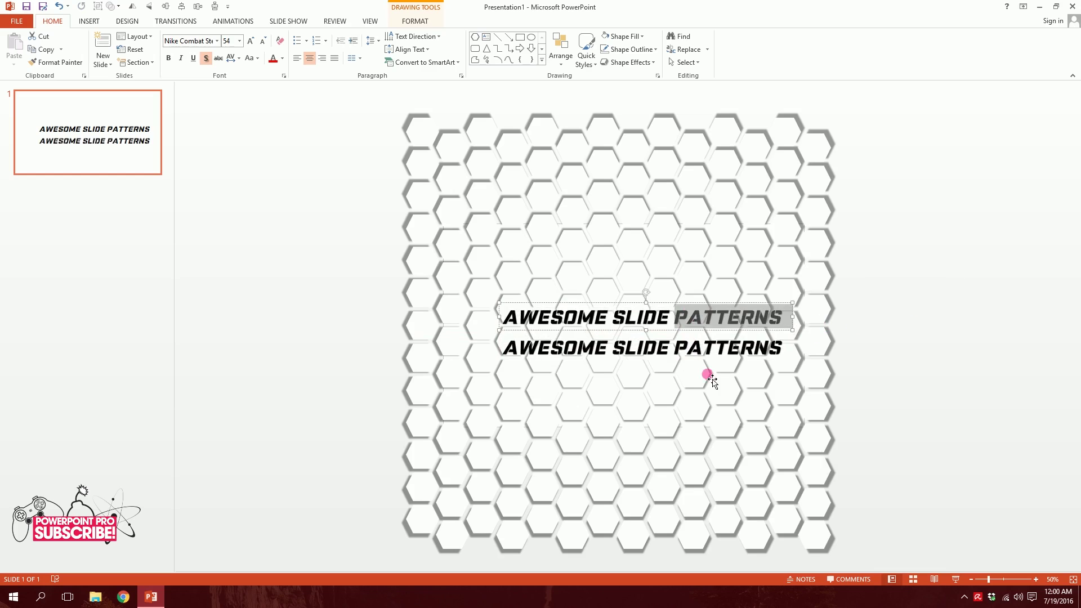
pyautogui.press('BackSpace')
pyautogui.moveTo(678, 350); pyautogui.dragTo(342, 359)
pyautogui.press('BackSpace')
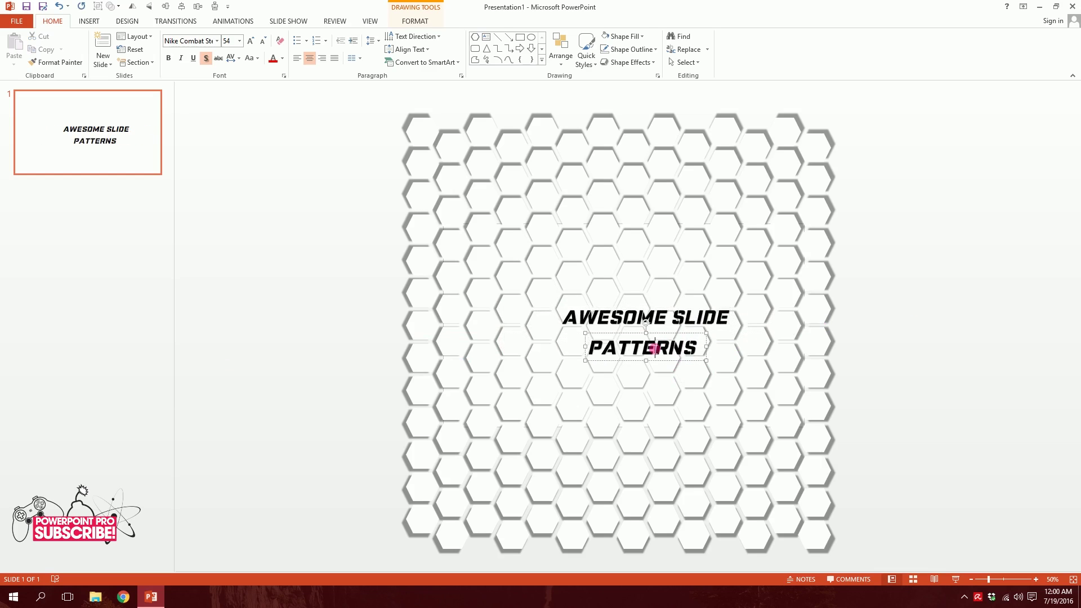
# - Enlarge the PATTERNS text and line its box up directly under the top line
pyautogui.moveTo(718, 345); pyautogui.dragTo(494, 341)
pyautogui.click(250, 42)
pyautogui.click(251, 42)
pyautogui.click(250, 42)
pyautogui.click(251, 43)
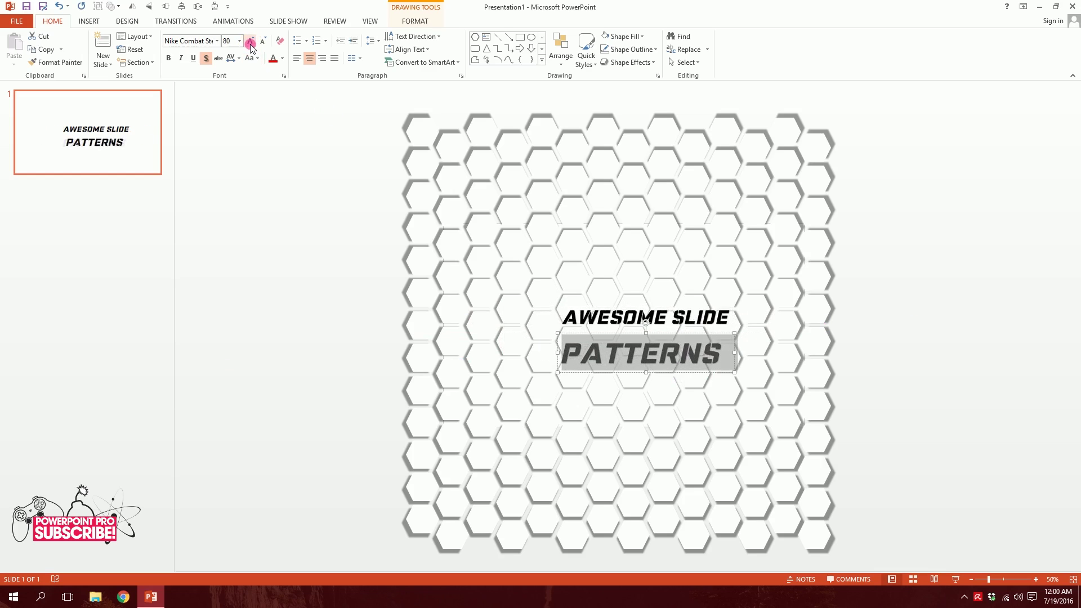
pyautogui.click(669, 331)
pyautogui.moveTo(672, 334); pyautogui.dragTo(317, 116)
pyautogui.click(251, 43)
pyautogui.moveTo(728, 322); pyautogui.dragTo(733, 323)
pyautogui.scroll(5, 774, 365)
# - Set AWESOME SLIDE to 56 pt and remove the text shadow from both title lines
pyautogui.click(694, 262)
pyautogui.moveTo(468, 263); pyautogui.dragTo(940, 312)
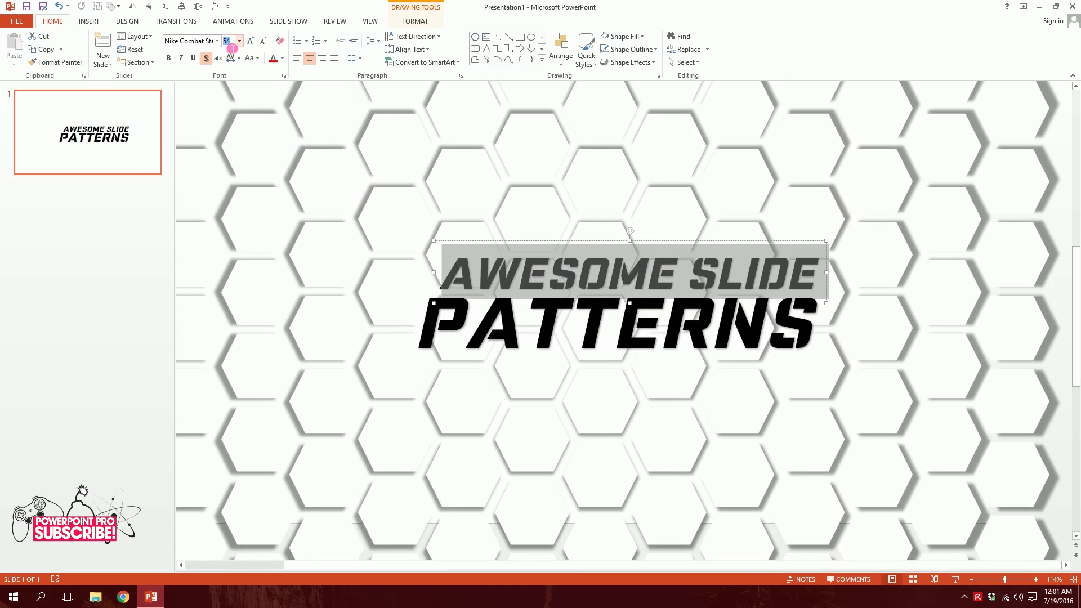
pyautogui.write('56')
pyautogui.press('Return')
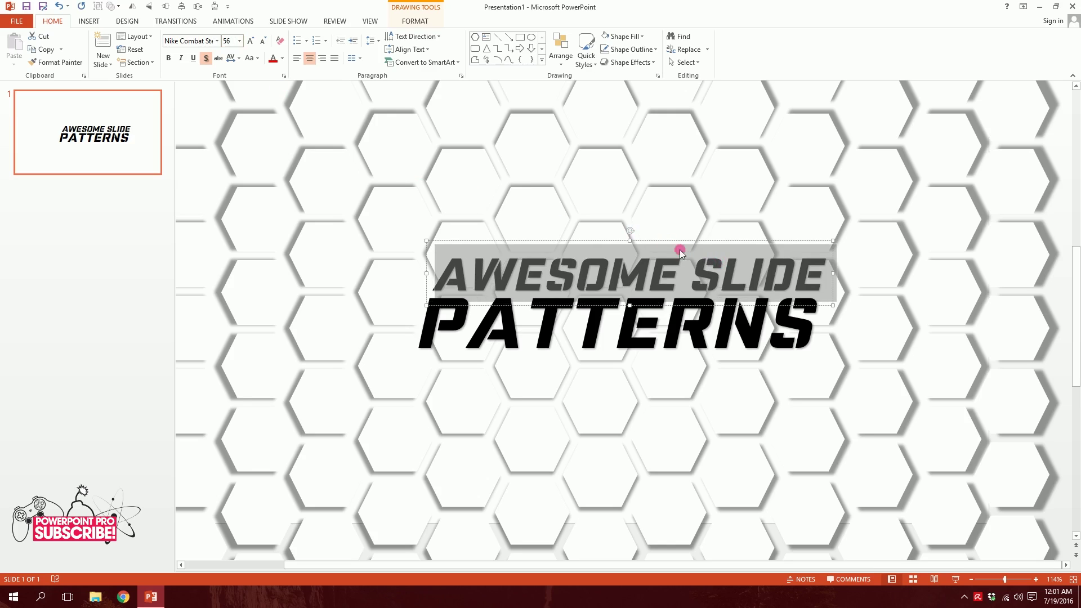
pyautogui.keyDown('shift'); pyautogui.click(534, 323); pyautogui.keyUp('shift')
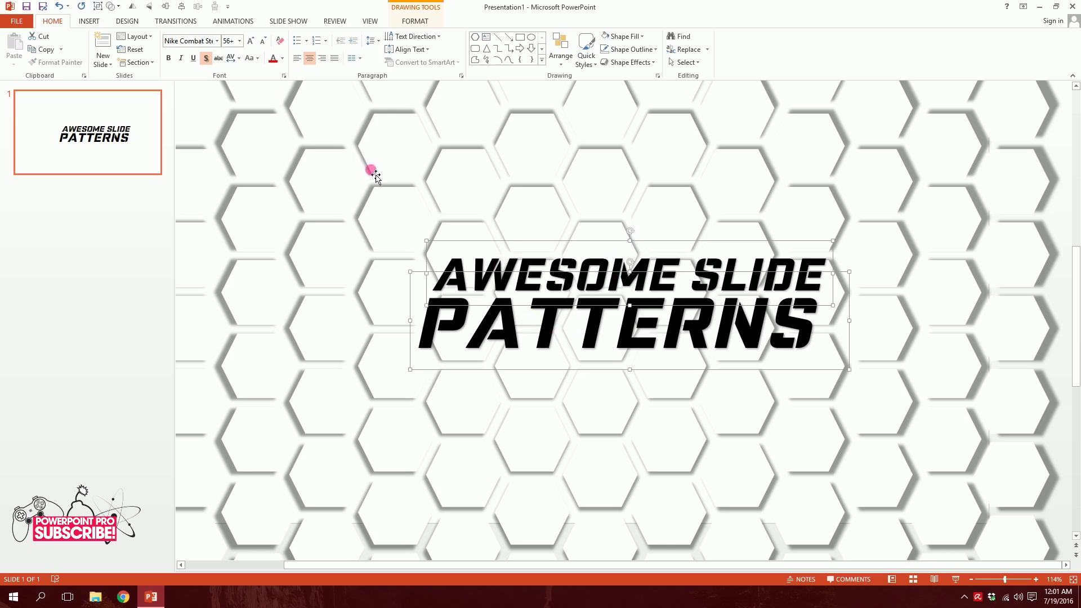
pyautogui.click(206, 59)
# - Color the title text a custom red (RGB 248, 44, 63)
pyautogui.click(272, 59)
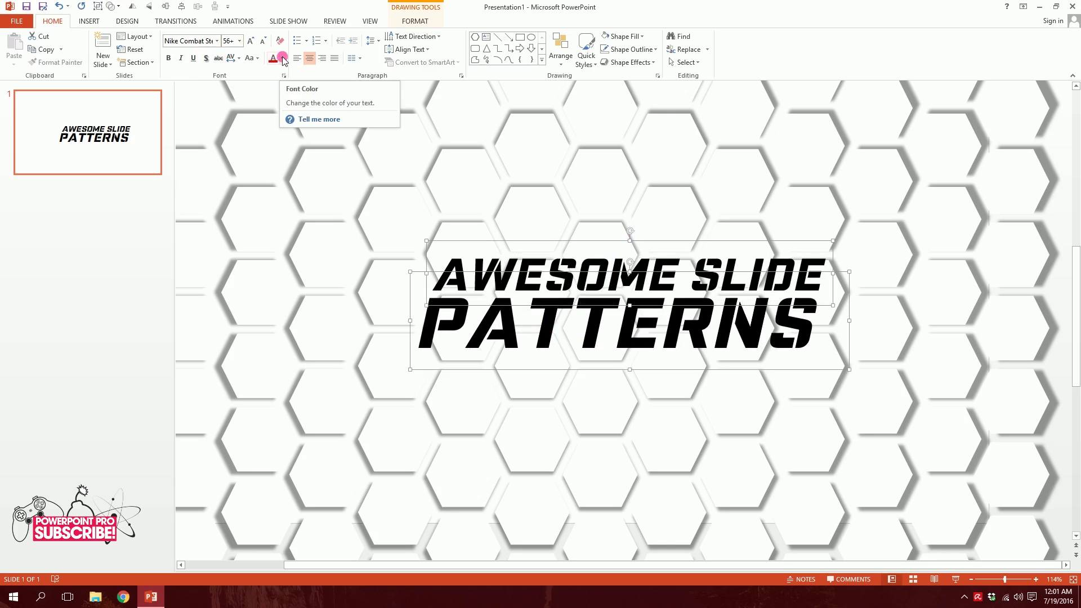
pyautogui.click(282, 59)
pyautogui.click(277, 182)
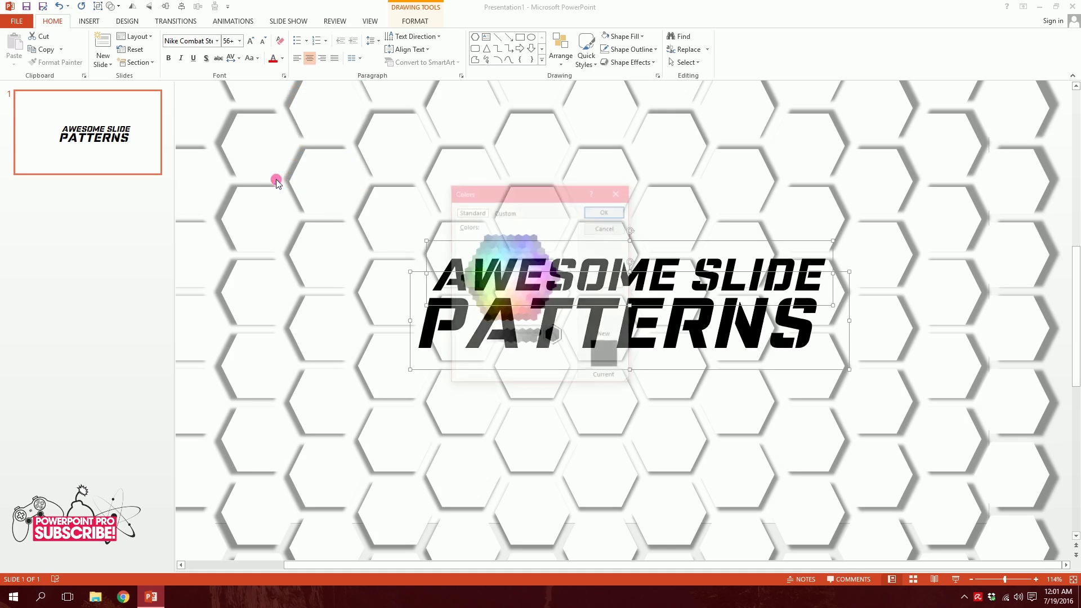
pyautogui.click(497, 211)
pyautogui.moveTo(552, 239); pyautogui.dragTo(555, 235)
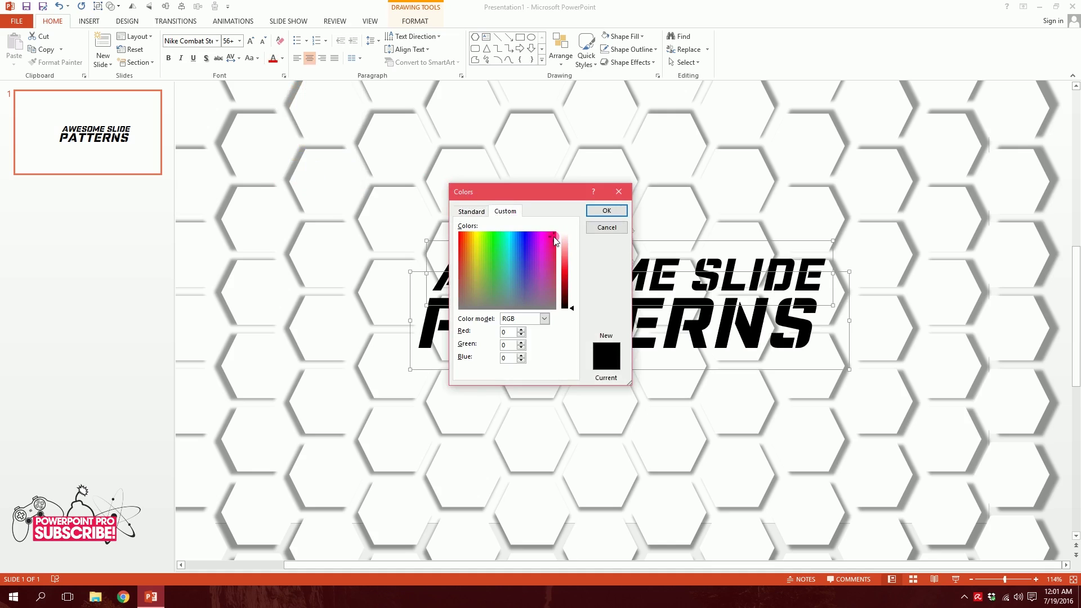
pyautogui.moveTo(564, 307); pyautogui.dragTo(583, 269)
pyautogui.click(606, 210)
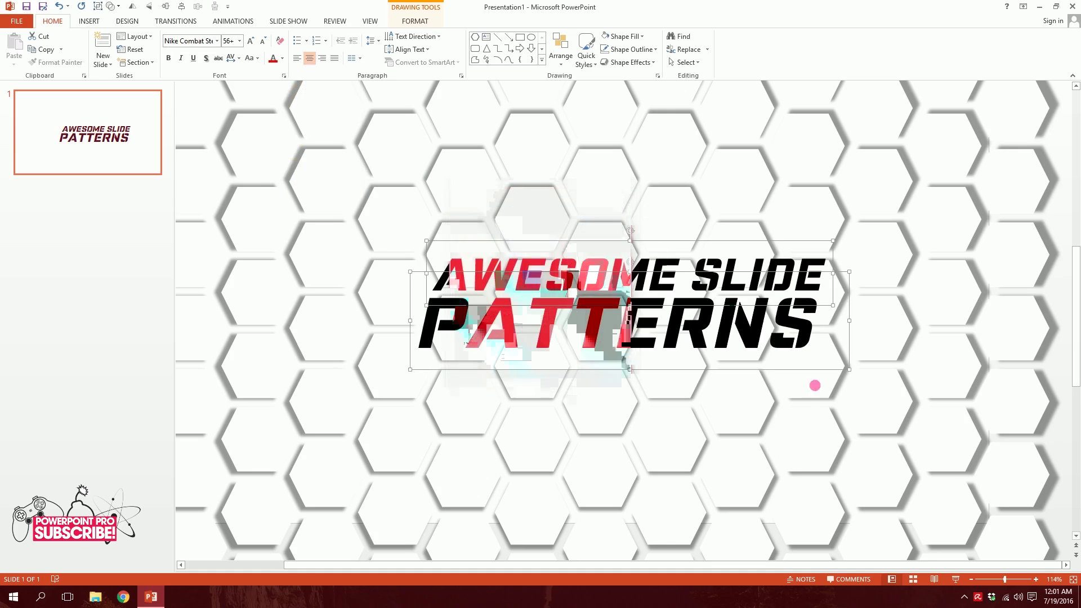
# - Remove the trailing space after PATTERNS, preview, and shift both title lines up and left
pyautogui.scroll(-4, 670, 332)
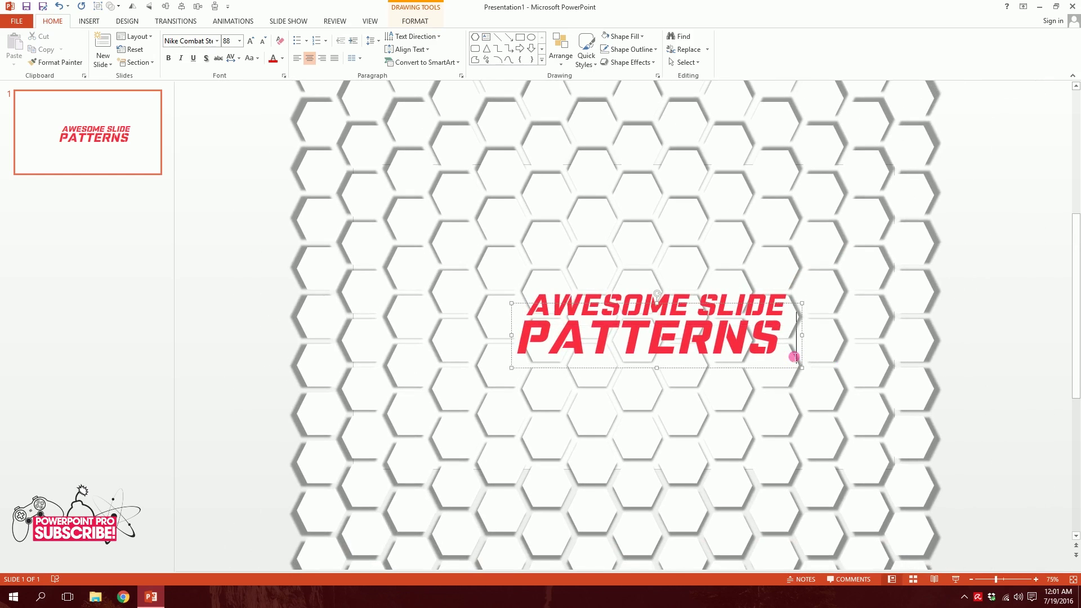
pyautogui.click(795, 346)
pyautogui.press('BackSpace')
pyautogui.click(816, 333)
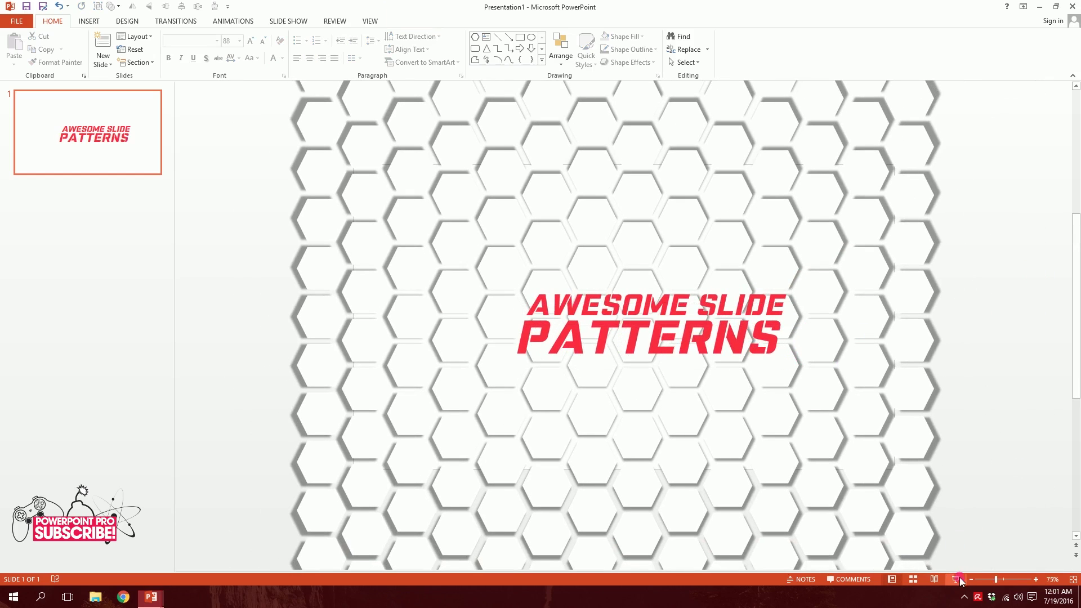
pyautogui.click(955, 578)
pyautogui.press('Escape')
pyautogui.moveTo(1035, 222); pyautogui.dragTo(366, 428)
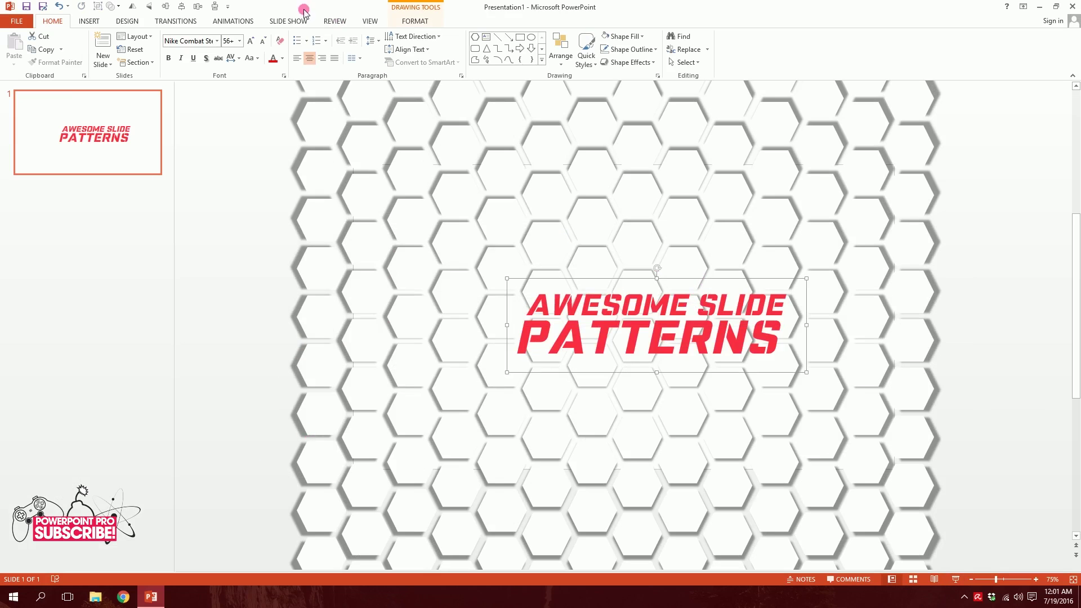
pyautogui.moveTo(707, 287); pyautogui.dragTo(675, 279)
pyautogui.click(1031, 326)
# - Add a blank second slide after slide 1
pyautogui.click(33, 236)
pyautogui.click(103, 62)
pyautogui.click(141, 210)
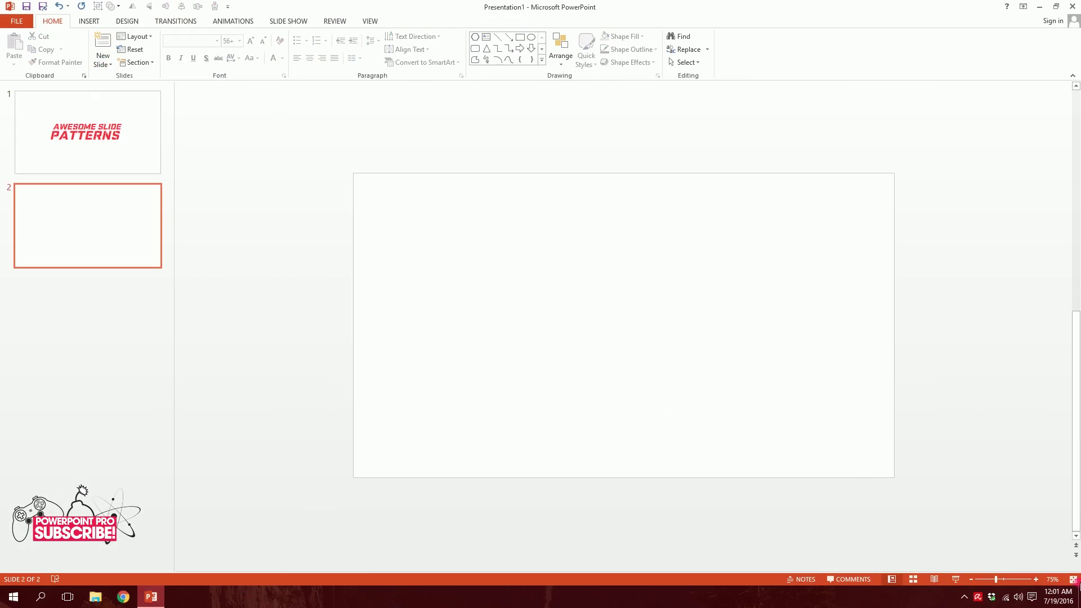
# - Draw a tall thin blue rectangle down the blank second slide
pyautogui.click(1072, 579)
pyautogui.click(98, 24)
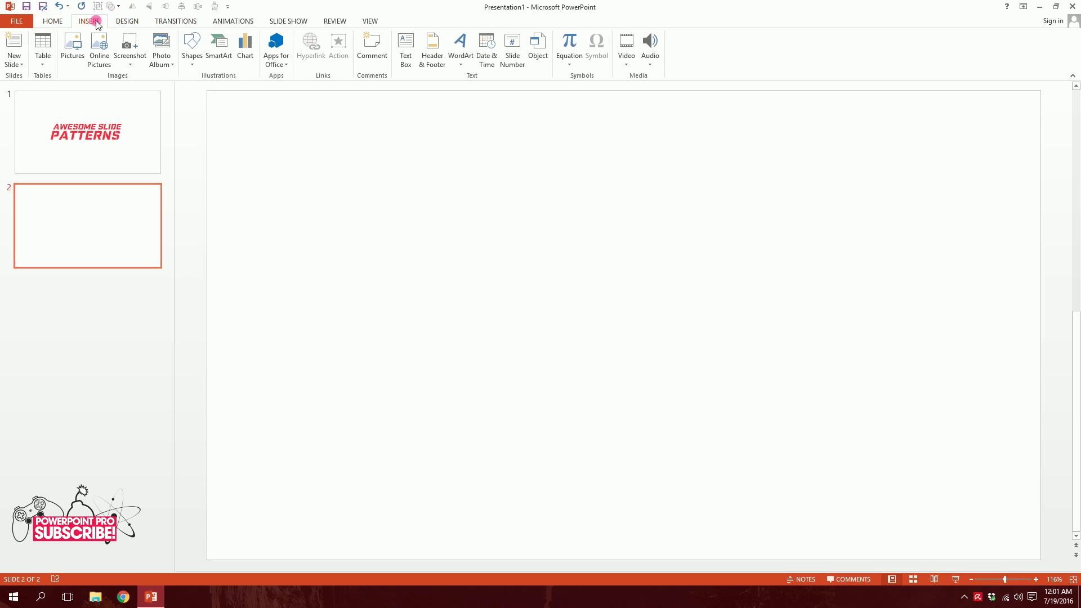
pyautogui.click(205, 68)
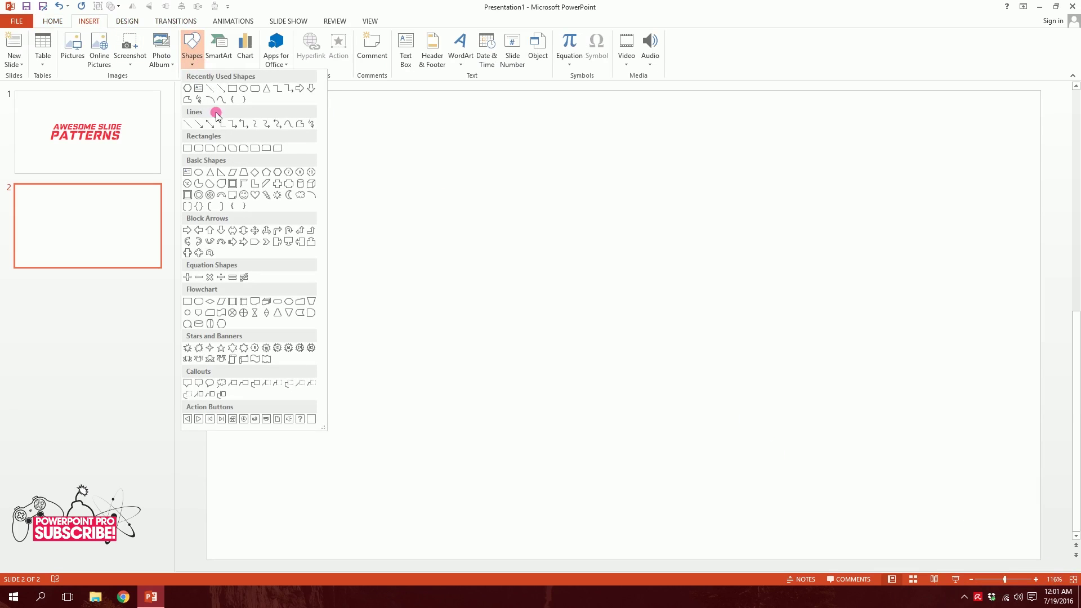
pyautogui.click(187, 149)
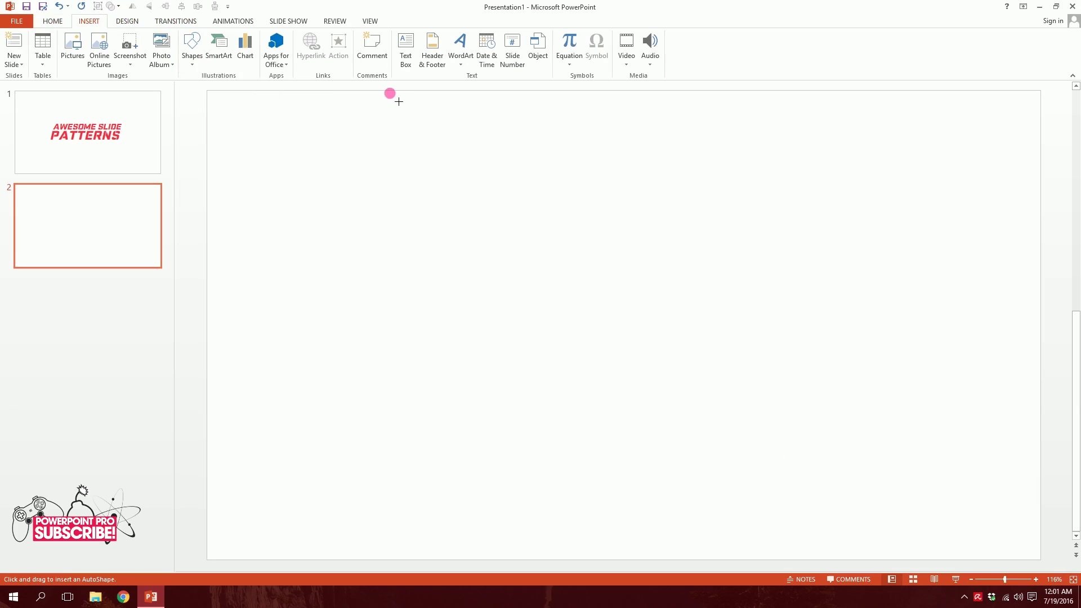
pyautogui.moveTo(388, 92); pyautogui.dragTo(405, 589)
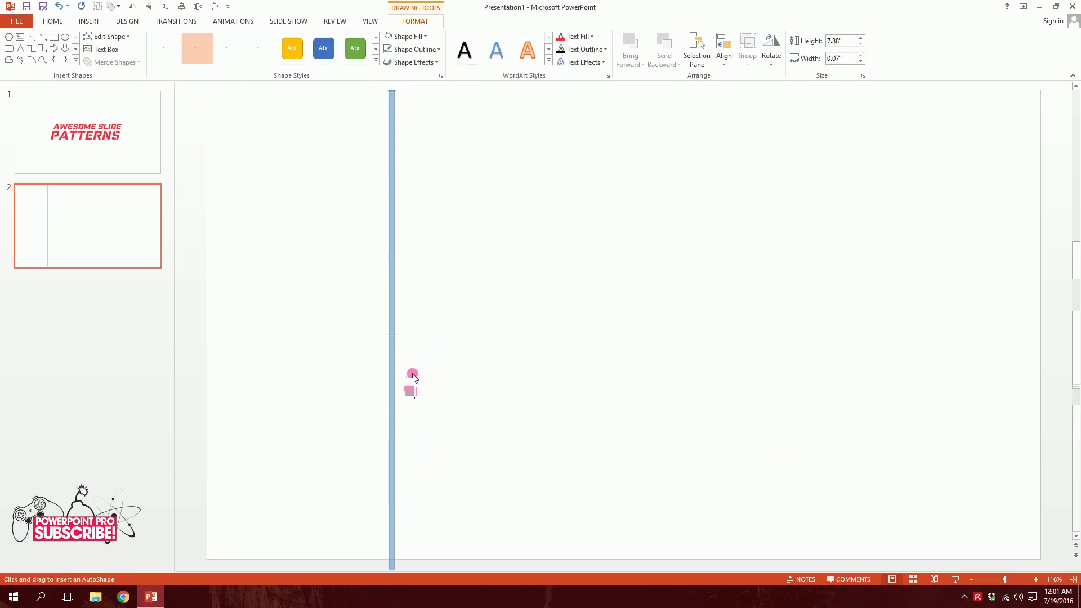
# - Tilt the rectangle diagonally, move it up-left partly off the slide, and slim it into a thin line
pyautogui.scroll(-4, 422, 331)
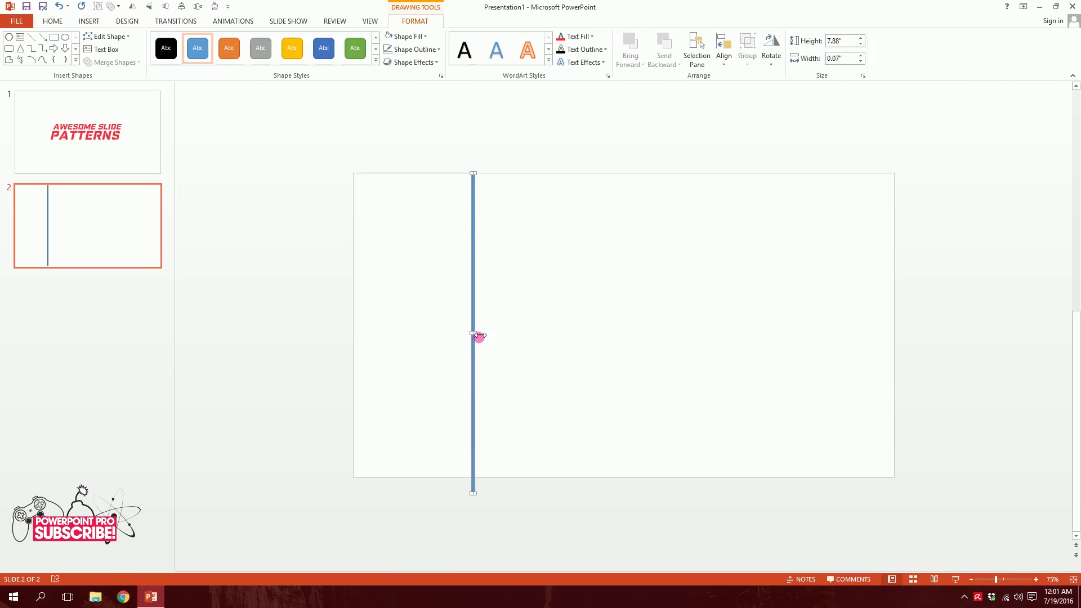
pyautogui.moveTo(479, 336); pyautogui.dragTo(550, 332)
pyautogui.moveTo(509, 161); pyautogui.dragTo(561, 169)
pyautogui.moveTo(557, 219); pyautogui.dragTo(371, 163)
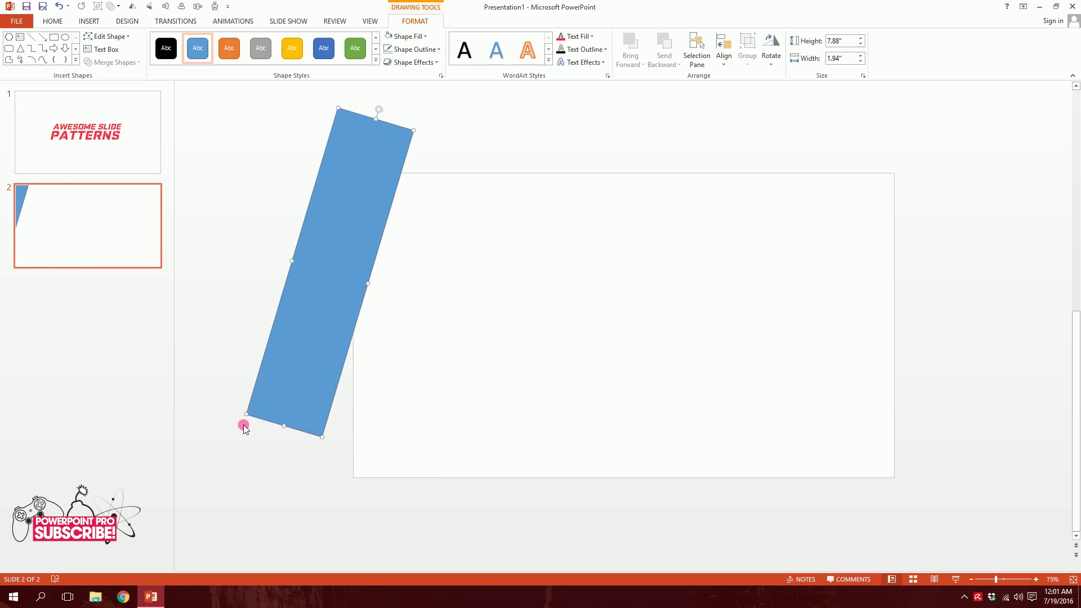
pyautogui.moveTo(250, 417); pyautogui.dragTo(237, 532)
# - Duplicate the diagonal line repeatedly with Ctrl+D to fill the slide with parallel stripes
pyautogui.hotkey('ctrl', 'd')
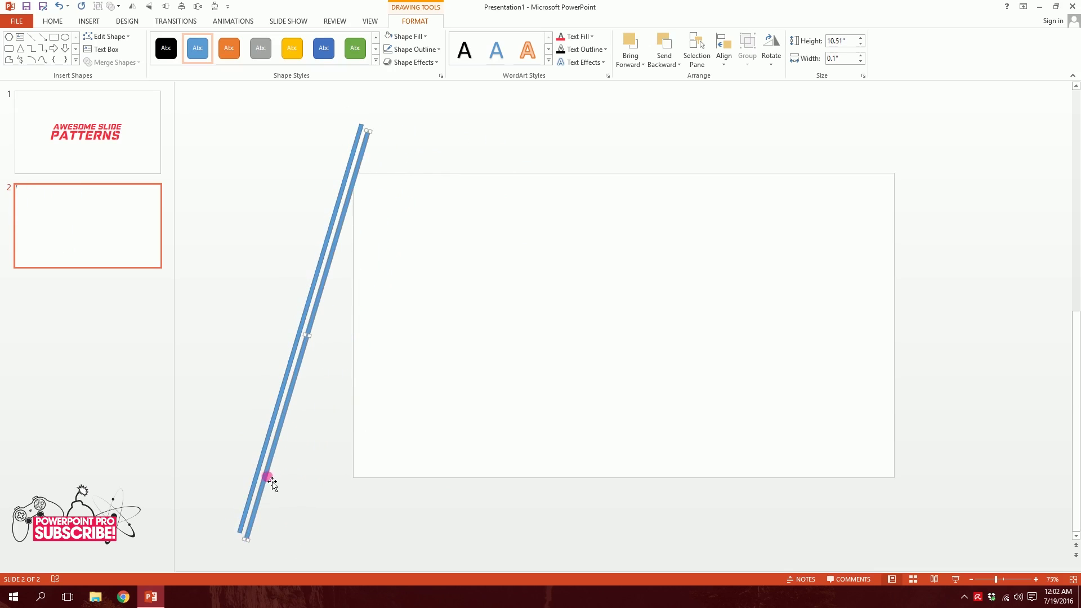
pyautogui.moveTo(269, 483); pyautogui.dragTo(271, 479)
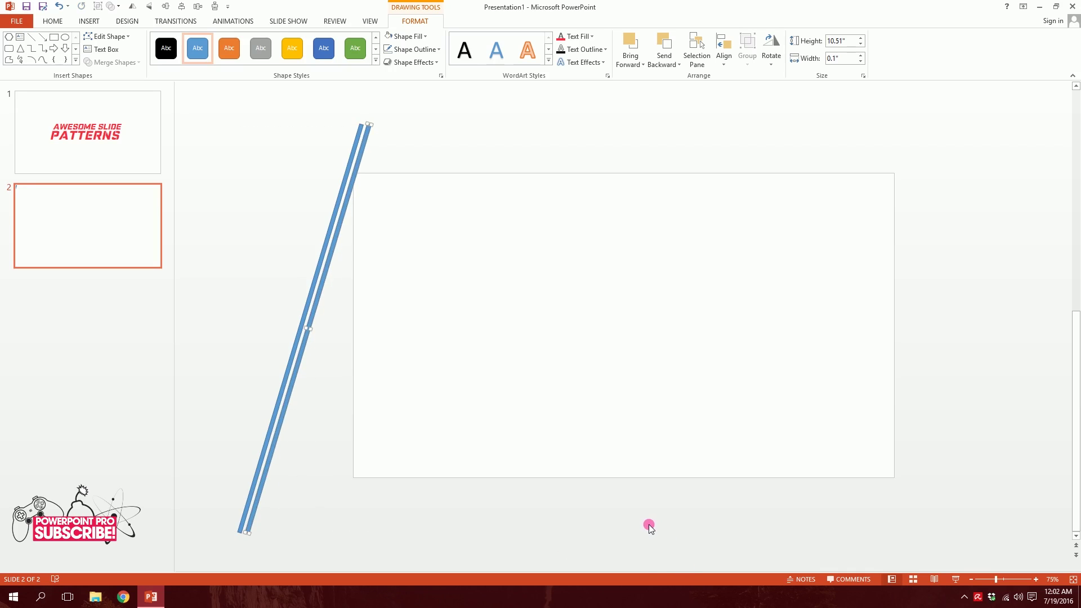
pyautogui.hotkey('ctrl', 'd')
pyautogui.hotkey('ctrl', 'd')
pyautogui.hotkey('ctrl', 'd')
pyautogui.hotkey('ctrl', 'd')
pyautogui.hotkey('ctrl', 'd')
pyautogui.hotkey('ctrl', 'd')
pyautogui.hotkey('ctrl', 'd')
pyautogui.hotkey('ctrl', 'd')
pyautogui.hotkey('ctrl', 'd')
pyautogui.hotkey('ctrl', 'd')
pyautogui.hotkey('ctrl', 'd')
pyautogui.hotkey('ctrl', 'd')
pyautogui.hotkey('ctrl', 'd')
pyautogui.hotkey('ctrl', 'd')
pyautogui.hotkey('ctrl', 'd')
pyautogui.hotkey('ctrl', 'd')
pyautogui.hotkey('ctrl', 'd')
pyautogui.hotkey('ctrl', 'd')
pyautogui.hotkey('ctrl', 'd')
pyautogui.hotkey('ctrl', 'd')
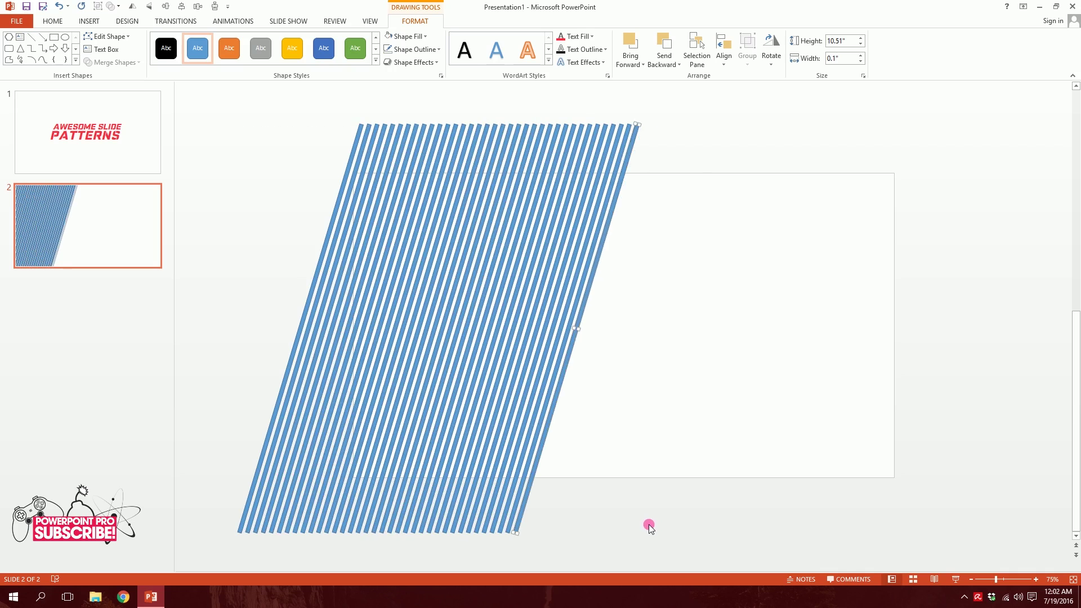
pyautogui.hotkey('ctrl', 'd')
pyautogui.hotkey('ctrl', 'd')
pyautogui.hotkey('ctrl', 'd')
pyautogui.hotkey('ctrl', 'd')
pyautogui.hotkey('ctrl', 'd')
pyautogui.hotkey('ctrl', 'd')
pyautogui.hotkey('ctrl', 'd')
pyautogui.hotkey('ctrl', 'd')
pyautogui.hotkey('ctrl', 'd')
pyautogui.hotkey('ctrl', 'd')
pyautogui.hotkey('ctrl', 'd')
pyautogui.hotkey('ctrl', 'd')
pyautogui.hotkey('ctrl', 'd')
pyautogui.hotkey('ctrl', 'd')
pyautogui.hotkey('ctrl', 'd')
pyautogui.hotkey('ctrl', 'd')
pyautogui.hotkey('ctrl', 'd')
pyautogui.hotkey('ctrl', 'd')
pyautogui.hotkey('ctrl', 'd')
pyautogui.hotkey('ctrl', 'd')
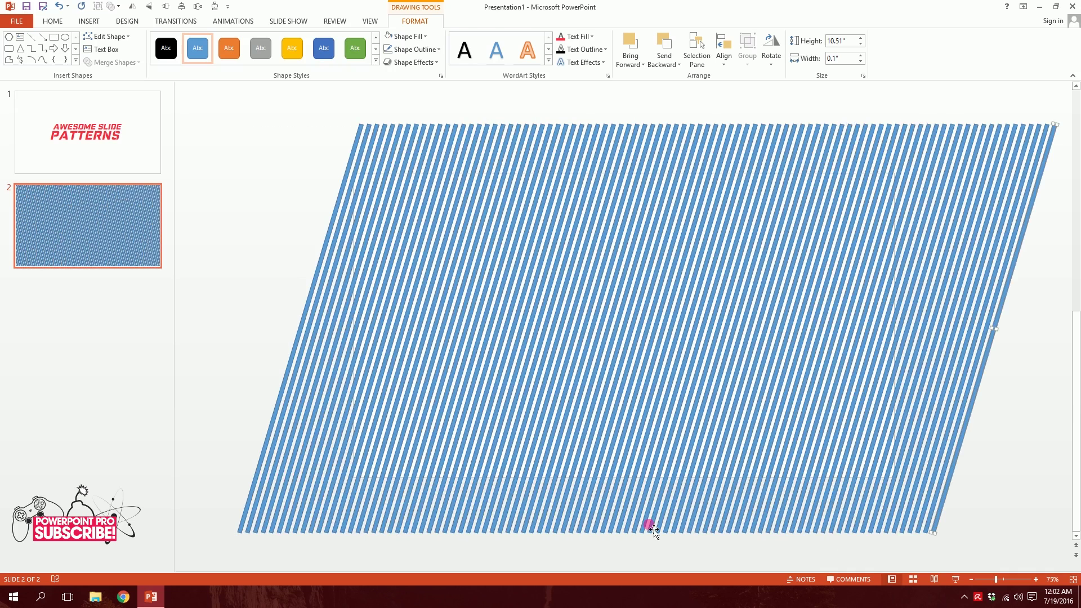
pyautogui.click(282, 169)
# - Select all the lines, merge them into one striped shape, and reposition it over the slide
pyautogui.hotkey('ctrl', 'a')
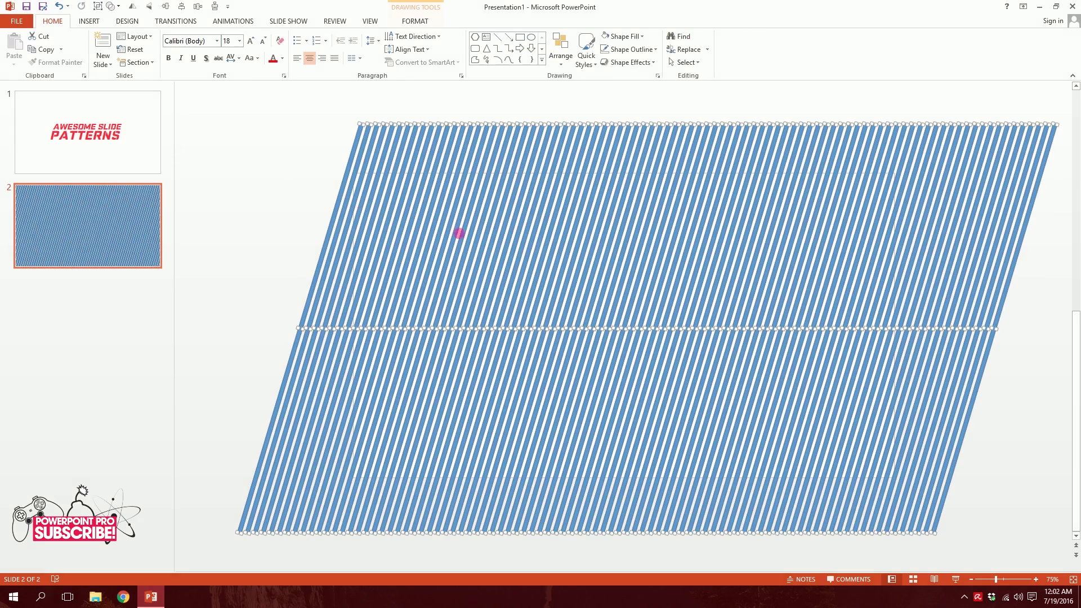
pyautogui.click(416, 21)
pyautogui.click(112, 61)
pyautogui.click(112, 72)
pyautogui.moveTo(572, 307); pyautogui.dragTo(713, 522)
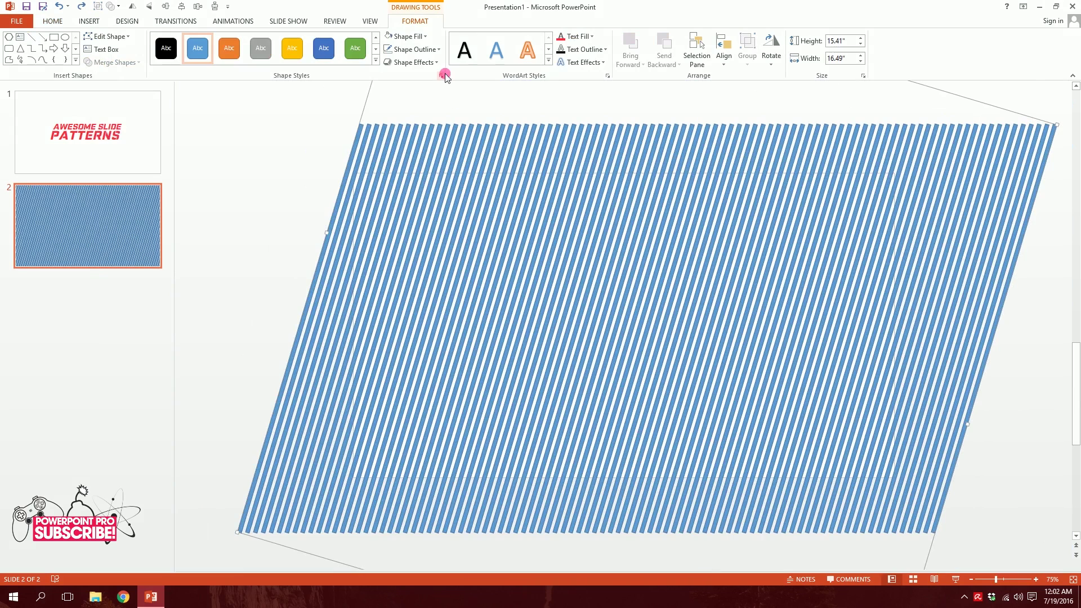
# - Give the stripes a white fill, no outline and a drop shadow, then preview full-screen
pyautogui.click(387, 37)
pyautogui.click(397, 50)
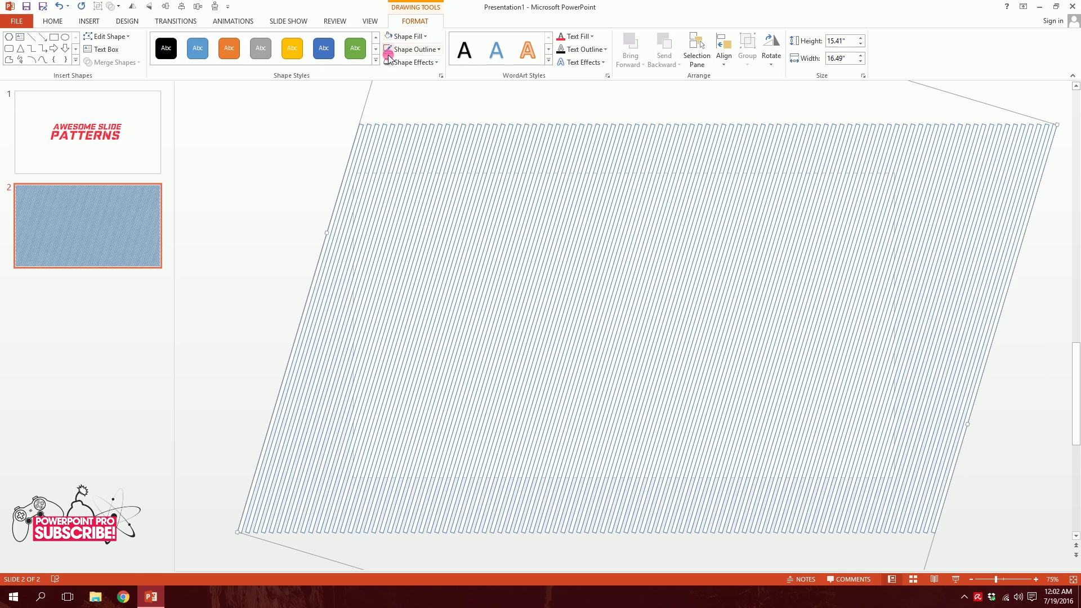
pyautogui.click(422, 63)
pyautogui.moveTo(420, 107)
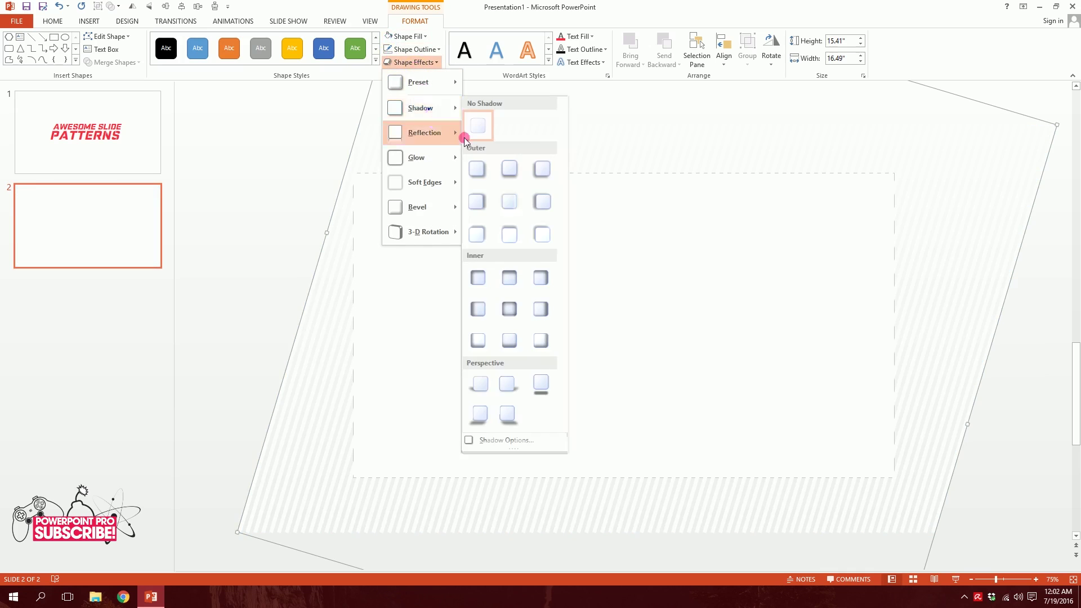
pyautogui.click(475, 210)
pyautogui.click(961, 580)
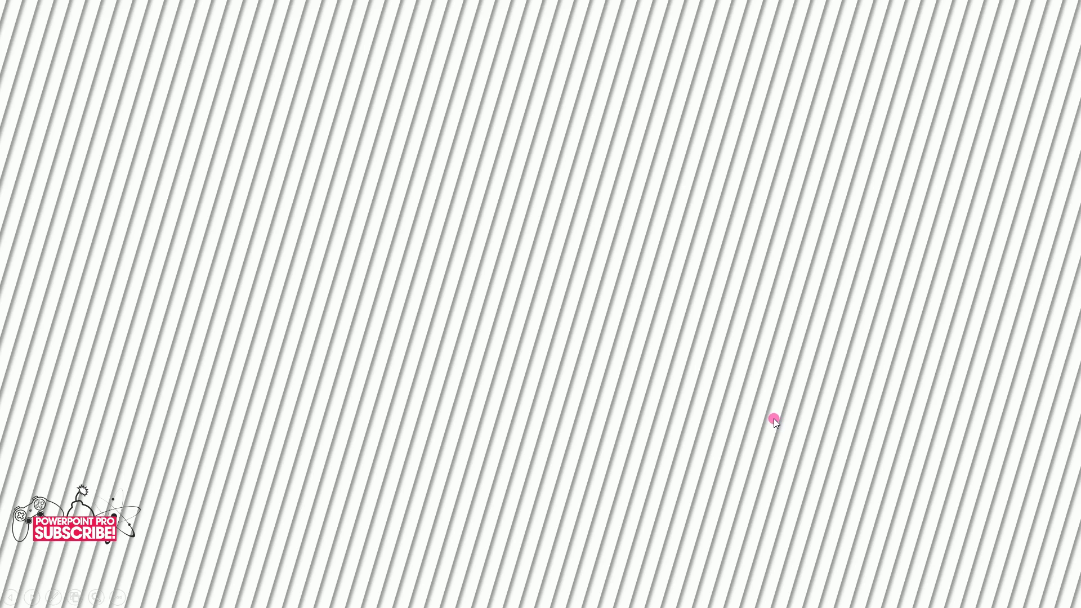
pyautogui.press('Escape')
# - Add a Blank slide 3 after slide 2
pyautogui.click(101, 306)
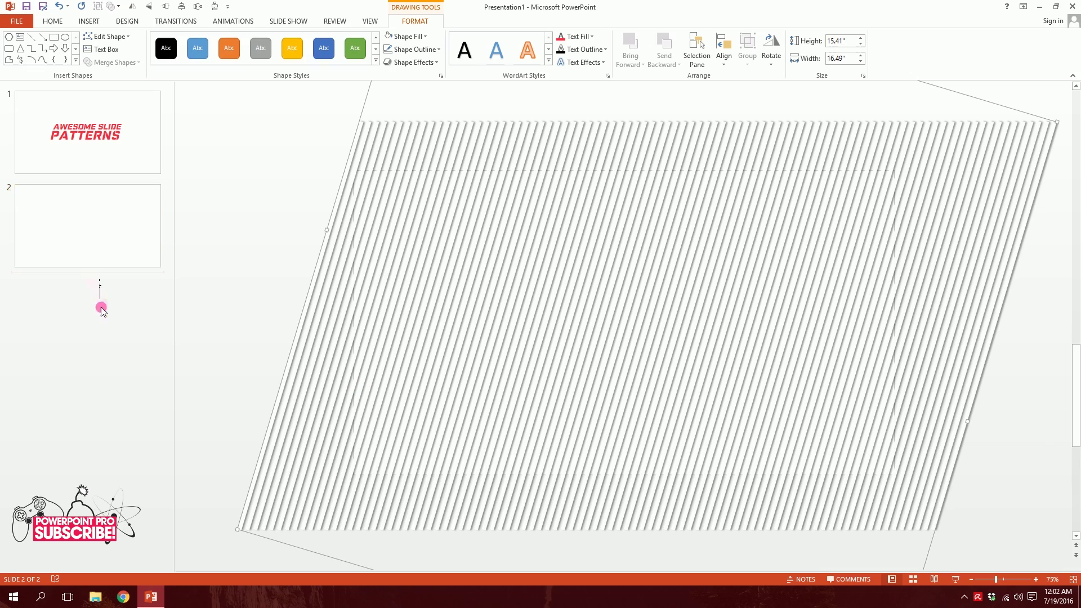
pyautogui.click(62, 20)
pyautogui.click(103, 61)
pyautogui.click(137, 204)
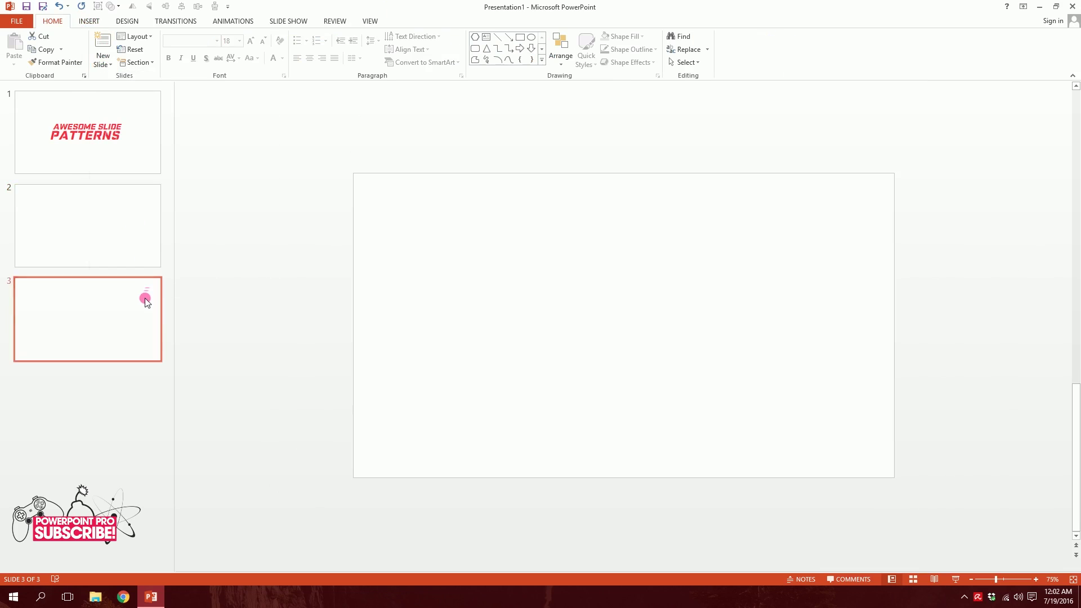
# - Draw a chevron shape at the top-left corner of slide 3
pyautogui.click(82, 25)
pyautogui.click(190, 56)
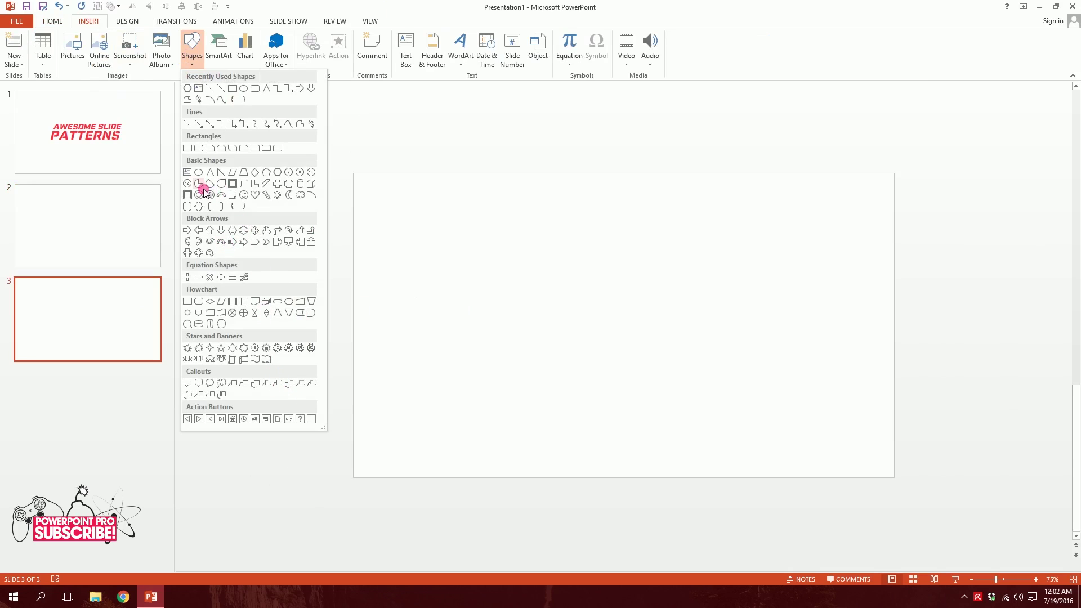
pyautogui.click(266, 243)
pyautogui.moveTo(328, 173)
pyautogui.mouseDown()
pyautogui.moveTo(362, 215)
pyautogui.moveTo(382, 210)
pyautogui.mouseUp()
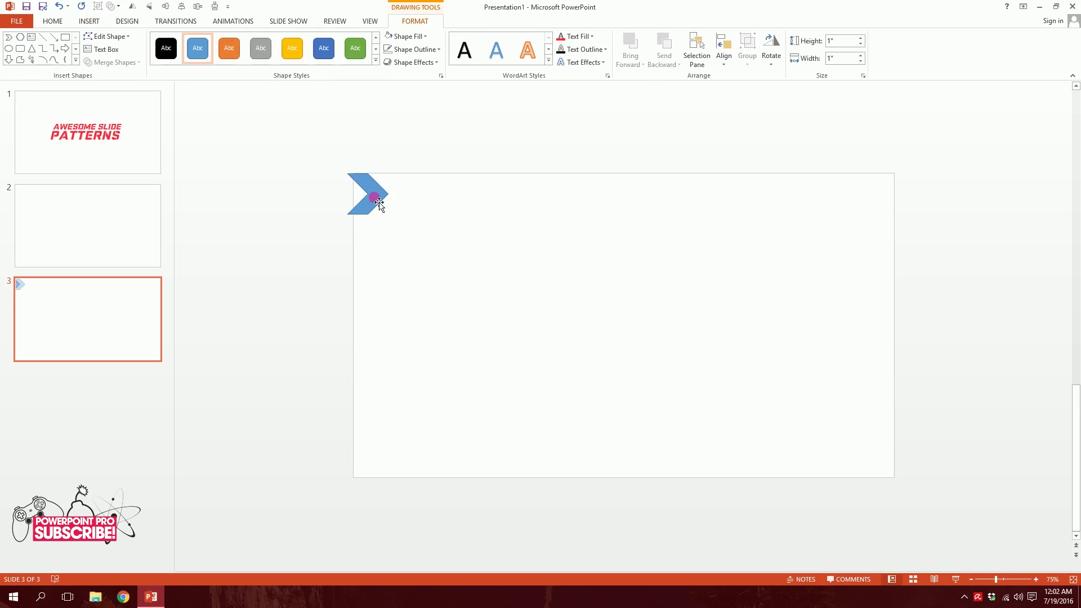
# - Draw a second chevron right beside the first one
pyautogui.click(89, 21)
pyautogui.click(191, 50)
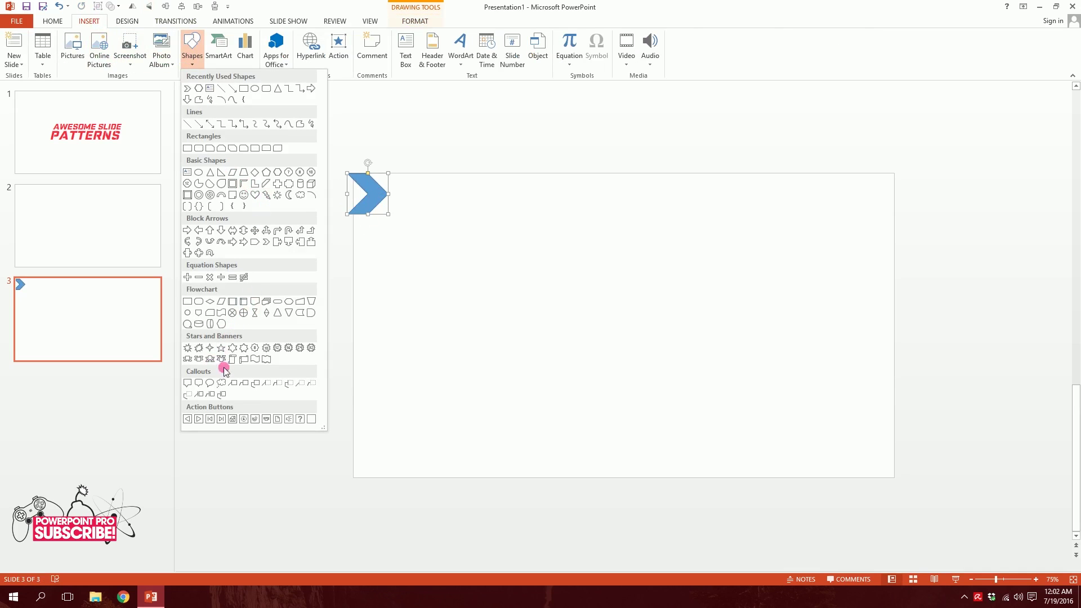
pyautogui.click(267, 243)
pyautogui.moveTo(379, 203)
pyautogui.mouseDown()
pyautogui.moveTo(372, 197)
pyautogui.moveTo(370, 214)
pyautogui.moveTo(383, 197)
pyautogui.mouseUp()
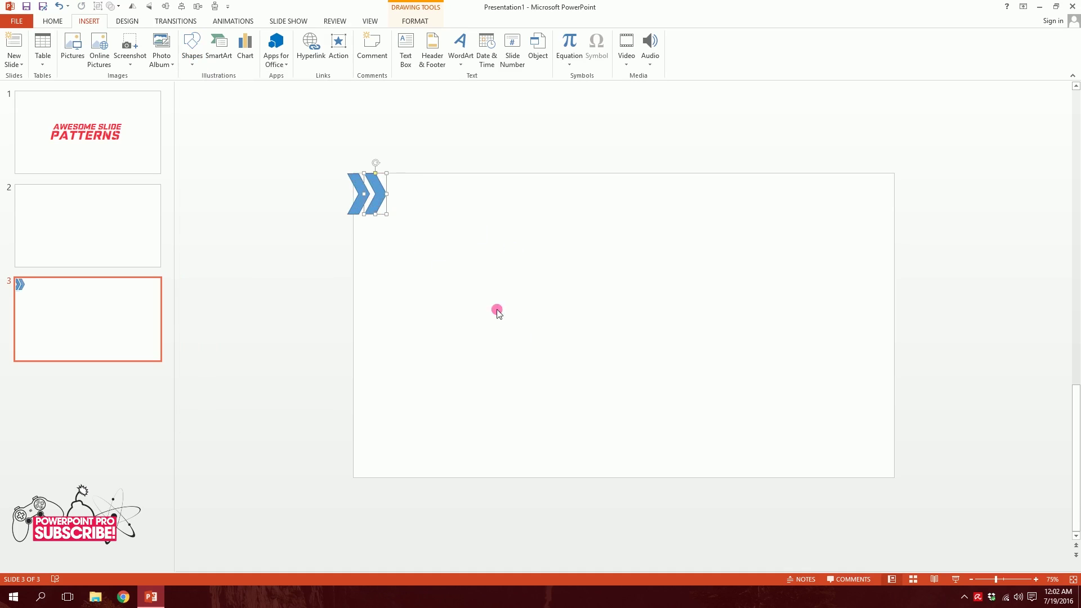
# - Repeat the chevron across the slide top and union the row into one shape
pyautogui.hotkey('ctrl', 'd')
pyautogui.hotkey('ctrl', 'd')
pyautogui.hotkey('ctrl', 'd')
pyautogui.hotkey('ctrl', 'd')
pyautogui.hotkey('ctrl', 'd')
pyautogui.hotkey('ctrl', 'd')
pyautogui.hotkey('ctrl', 'd')
pyautogui.hotkey('ctrl', 'd')
pyautogui.hotkey('ctrl', 'd')
pyautogui.hotkey('ctrl', 'd')
pyautogui.hotkey('ctrl', 'd')
pyautogui.hotkey('ctrl', 'd')
pyautogui.hotkey('ctrl', 'd')
pyautogui.hotkey('ctrl', 'd')
pyautogui.hotkey('ctrl', 'd')
pyautogui.hotkey('ctrl', 'd')
pyautogui.hotkey('ctrl', 'd')
pyautogui.hotkey('ctrl', 'd')
pyautogui.hotkey('ctrl', 'd')
pyautogui.hotkey('ctrl', 'd')
pyautogui.hotkey('ctrl', 'd')
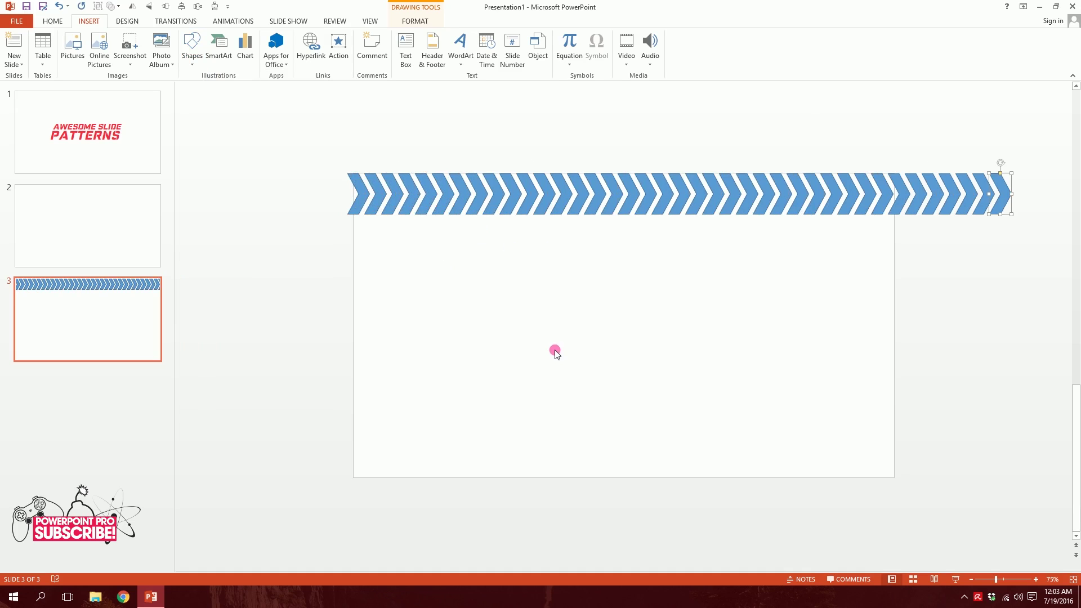
pyautogui.click(507, 345)
pyautogui.moveTo(275, 317); pyautogui.dragTo(1072, 80)
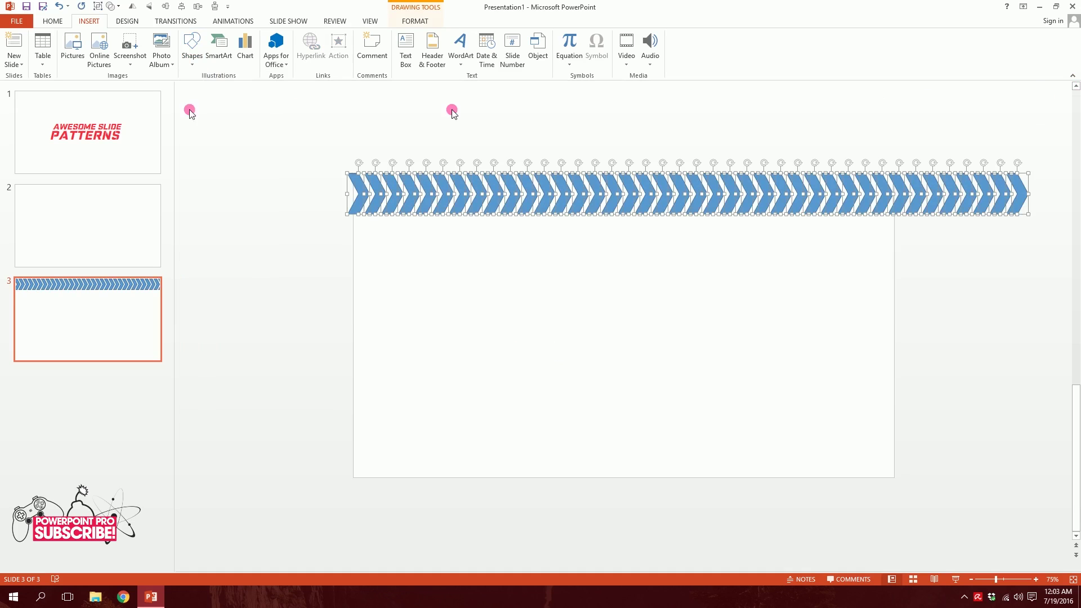
pyautogui.click(415, 21)
pyautogui.click(111, 62)
pyautogui.click(107, 76)
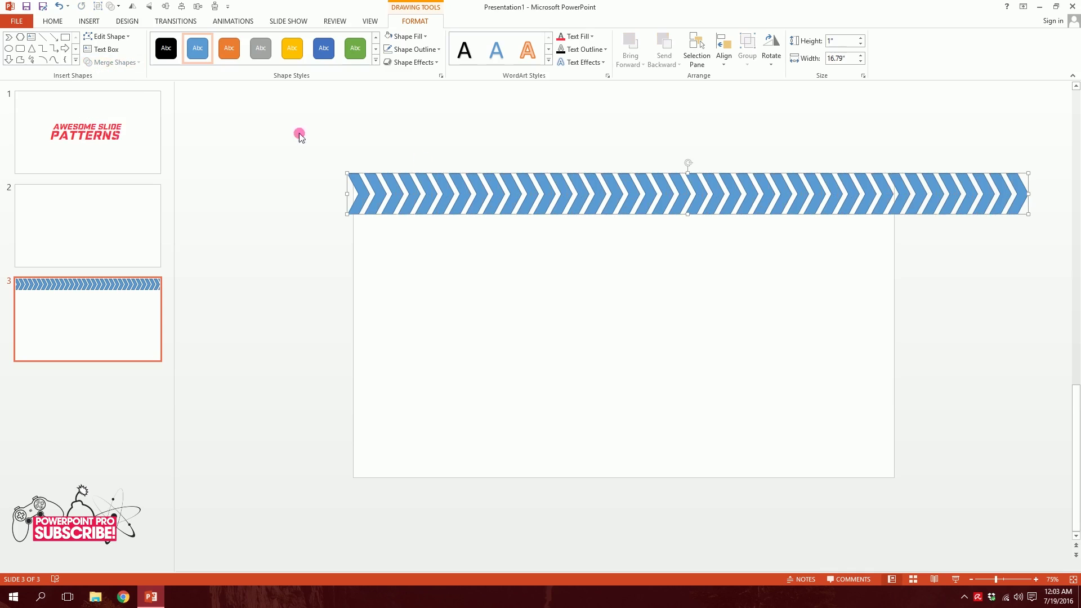
pyautogui.moveTo(590, 186); pyautogui.dragTo(564, 186)
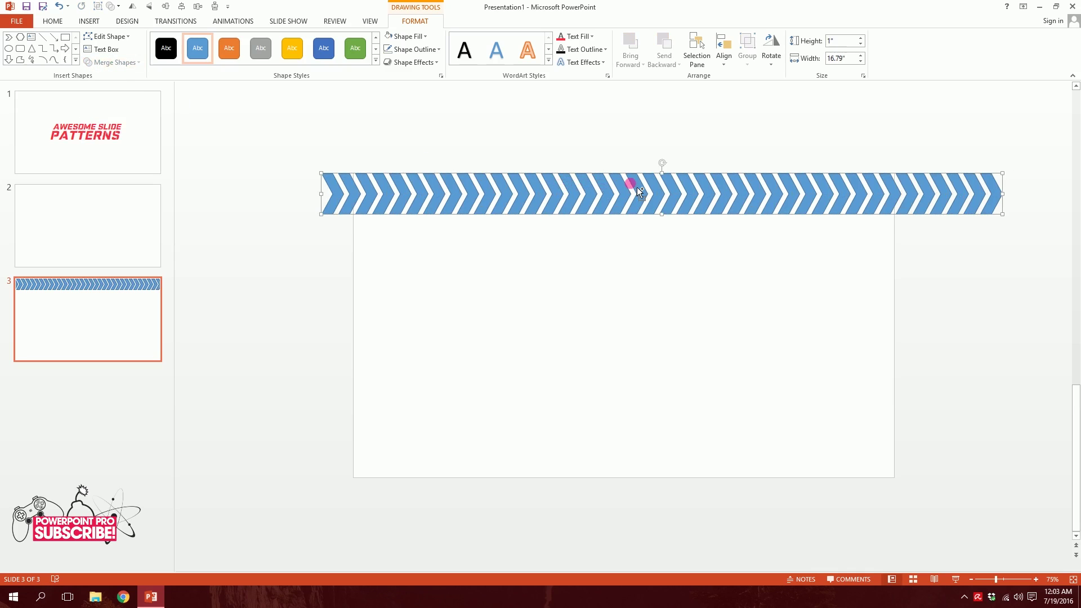
# - Duplicate the chevron row, flip the copy horizontally, and fit it just beneath the original
pyautogui.hotkey('ctrl', 'd')
pyautogui.moveTo(637, 192); pyautogui.dragTo(621, 232)
pyautogui.click(771, 53)
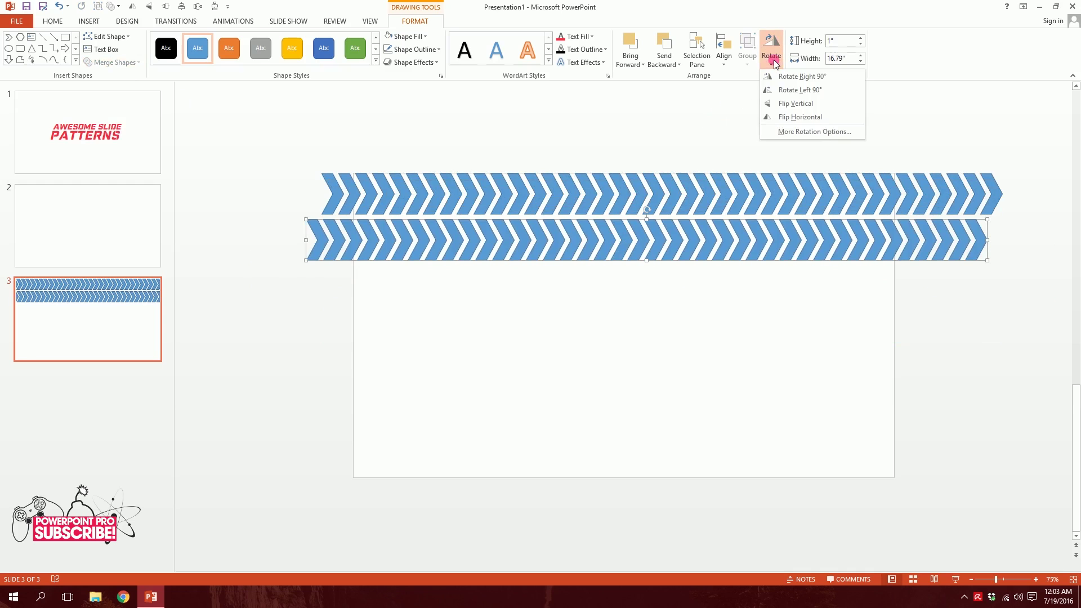
pyautogui.click(788, 117)
pyautogui.moveTo(700, 256); pyautogui.dragTo(704, 251)
pyautogui.click(666, 328)
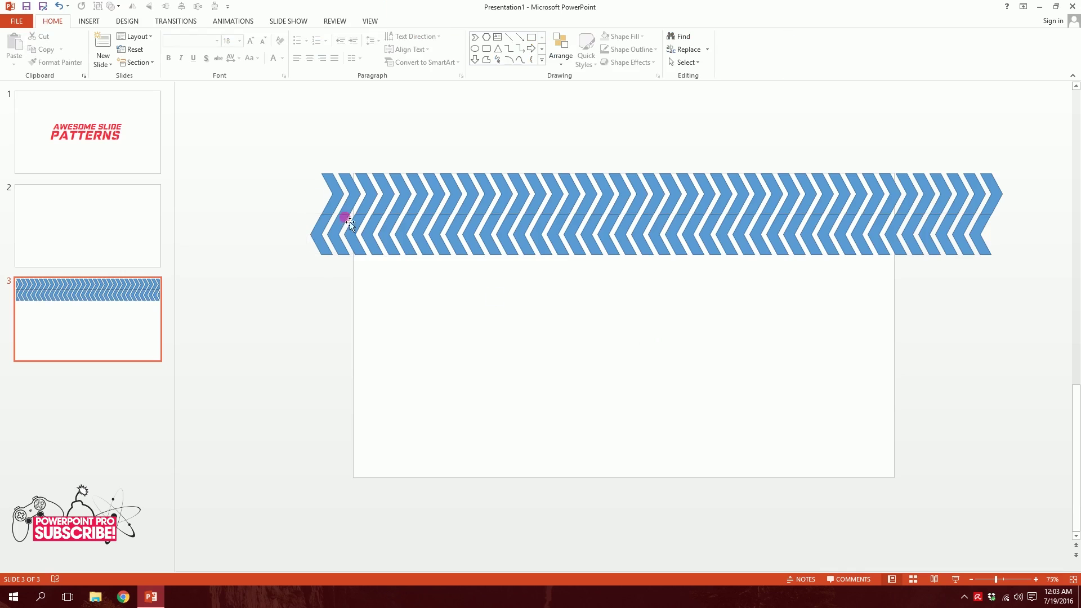
# - Nudge the lower row into place and combine both chevron rows into one shape
pyautogui.moveTo(257, 124); pyautogui.dragTo(878, 328)
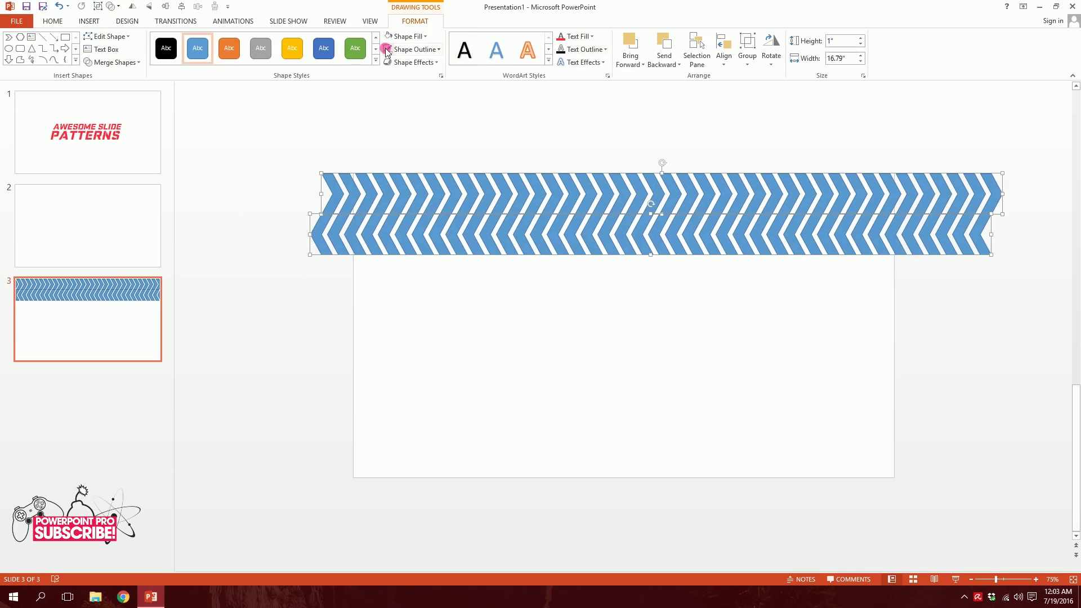
pyautogui.click(412, 336)
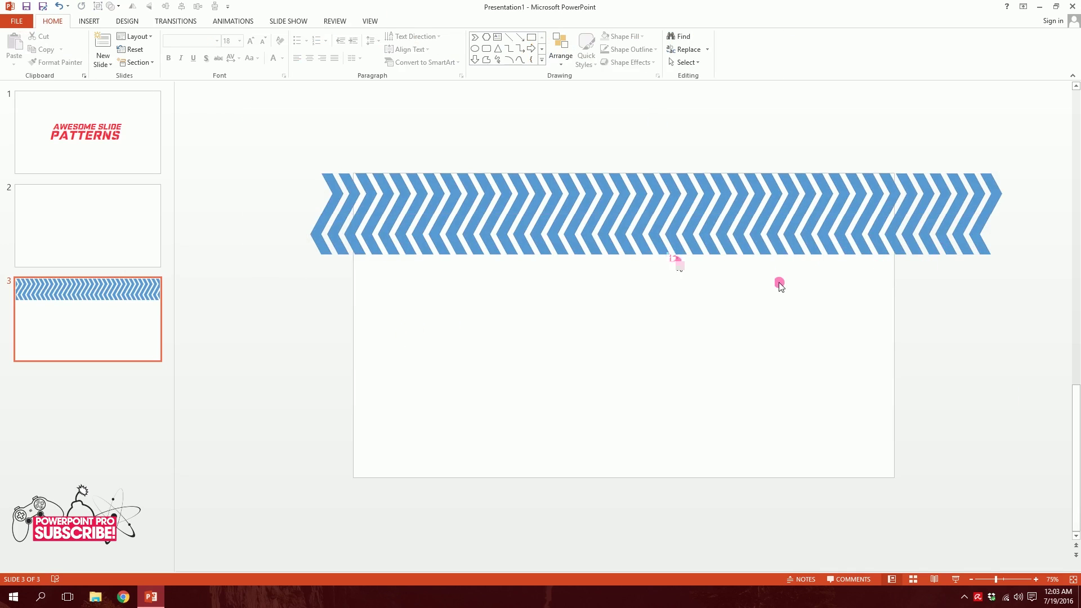
pyautogui.moveTo(662, 245)
pyautogui.mouseDown()
pyautogui.moveTo(667, 252)
pyautogui.moveTo(662, 244)
pyautogui.mouseUp()
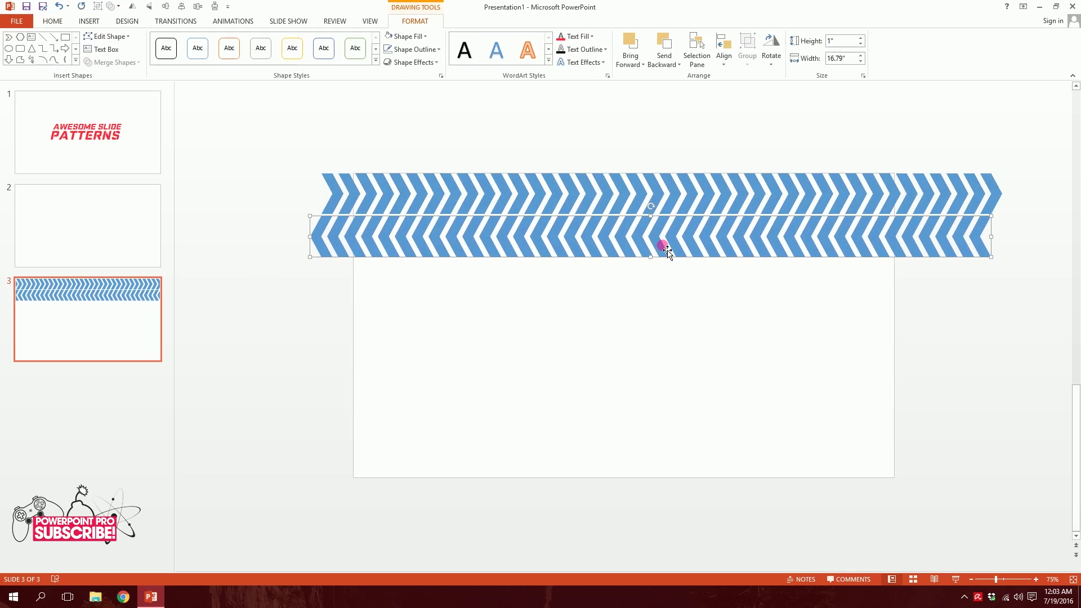
pyautogui.click(378, 265)
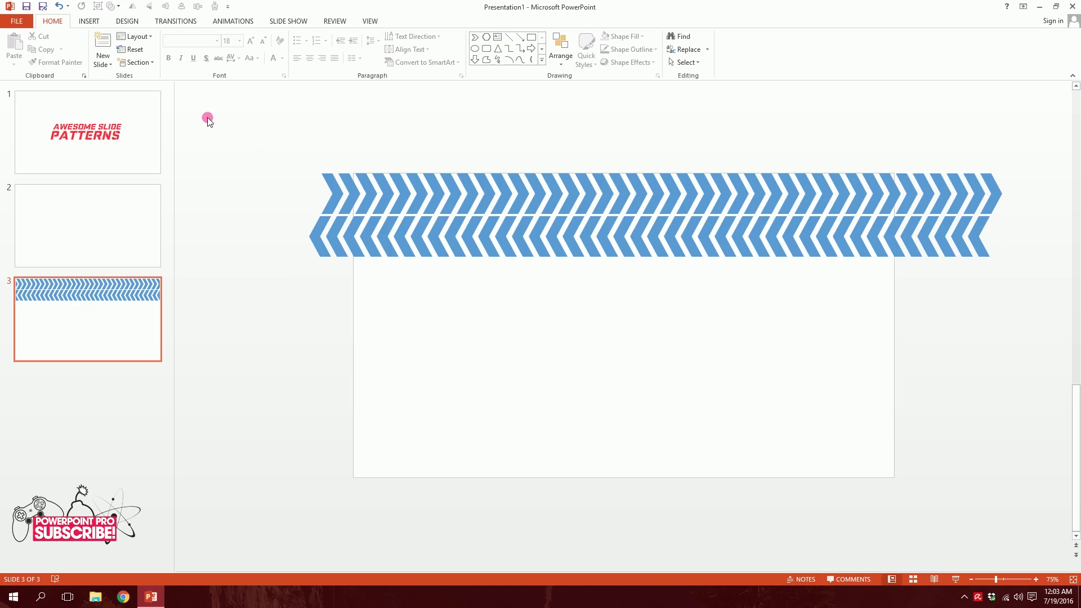
pyautogui.moveTo(251, 152); pyautogui.dragTo(1071, 337)
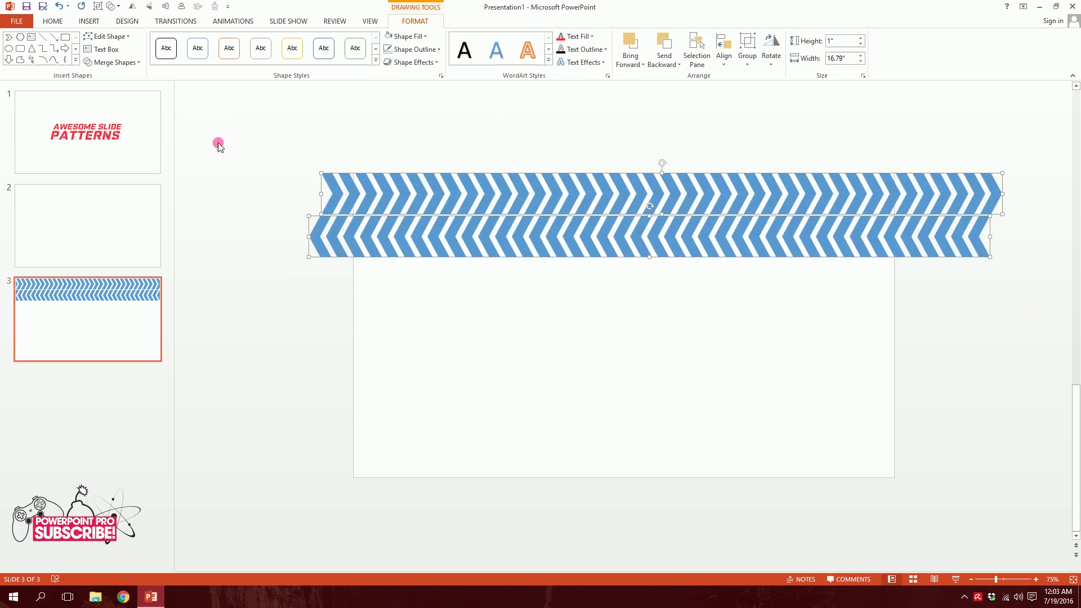
pyautogui.click(113, 62)
pyautogui.click(114, 90)
# - Copy the paired rows down the slide three times to fill it
pyautogui.moveTo(626, 209); pyautogui.dragTo(624, 296)
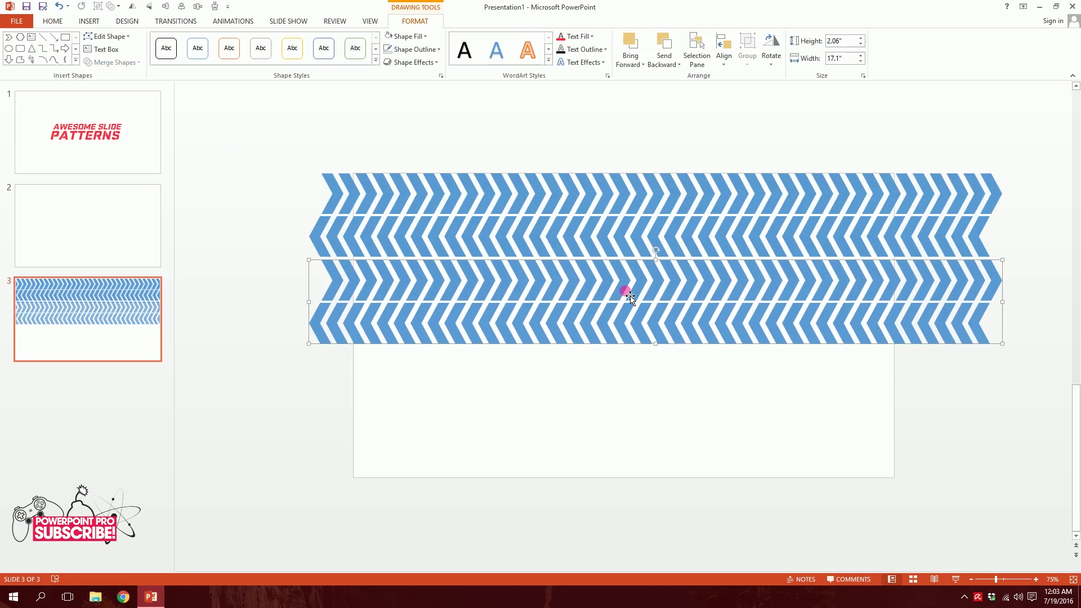
pyautogui.hotkey('ctrl', 'd')
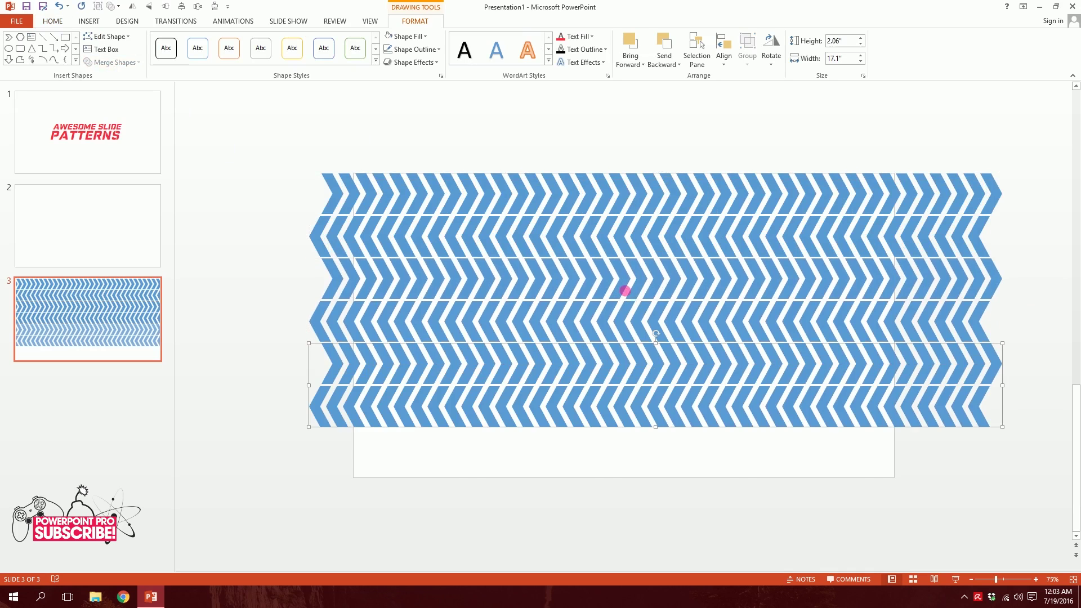
pyautogui.hotkey('ctrl', 'd')
pyautogui.click(224, 108)
# - Select all the chevron groups and union them into one shape
pyautogui.moveTo(262, 151); pyautogui.dragTo(1072, 570)
pyautogui.click(415, 21)
pyautogui.click(113, 62)
pyautogui.click(119, 76)
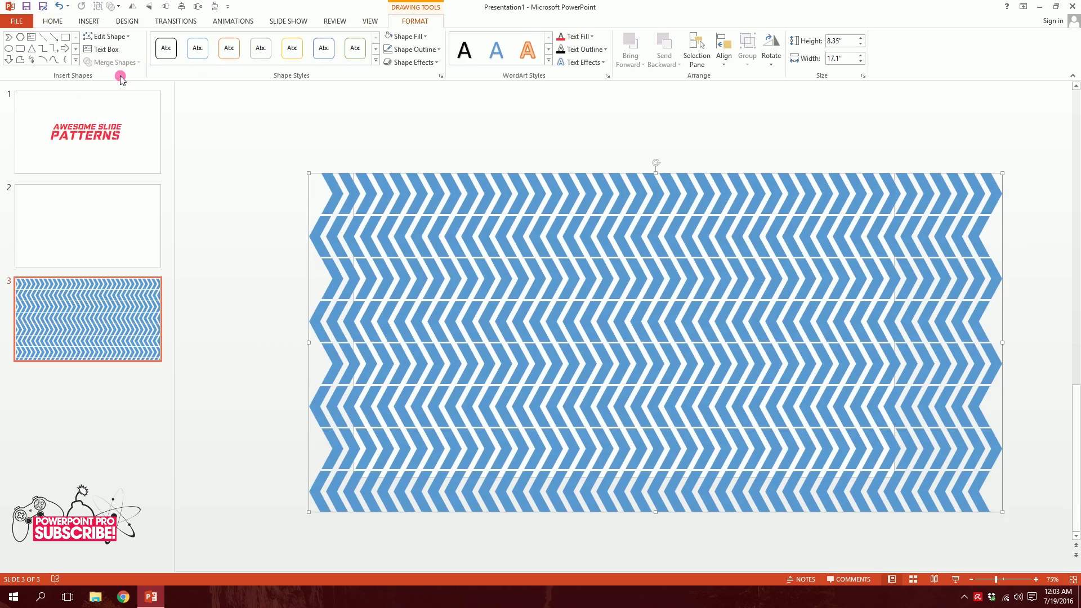
# - Apply an outer shadow preset and a white fill to the chevron pattern
pyautogui.click(414, 61)
pyautogui.moveTo(427, 110)
pyautogui.click(502, 204)
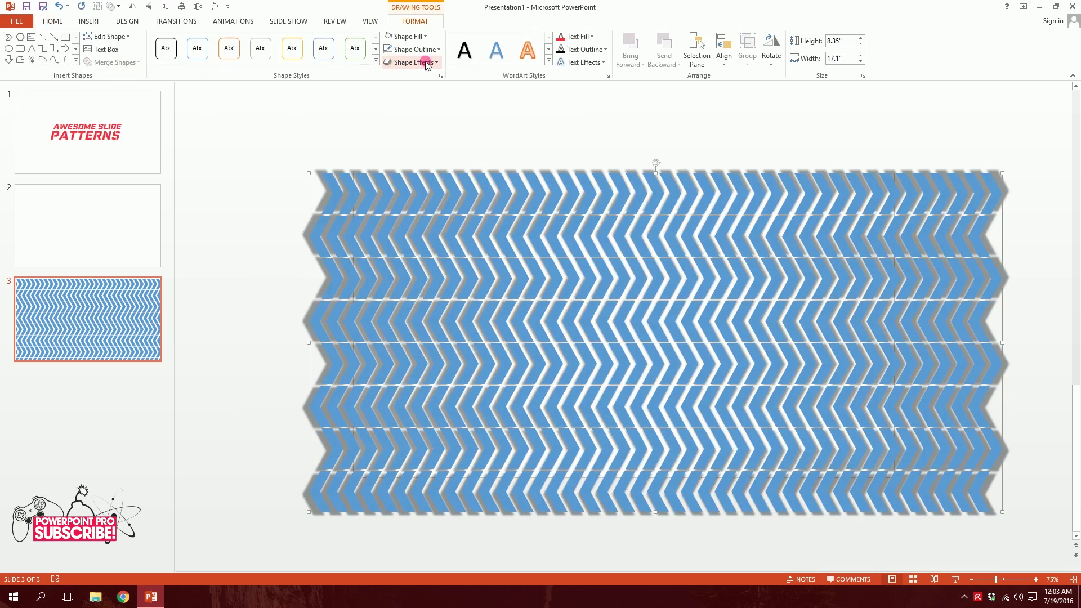
pyautogui.click(387, 37)
pyautogui.click(491, 140)
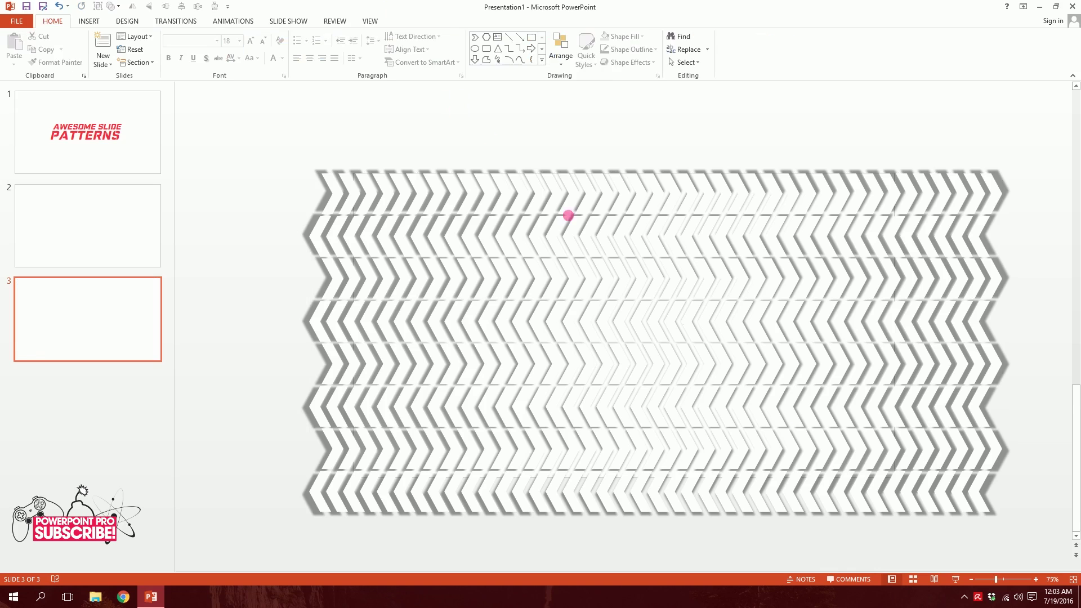
# - Preview the chevron slide in a full-screen slide show
pyautogui.click(955, 579)
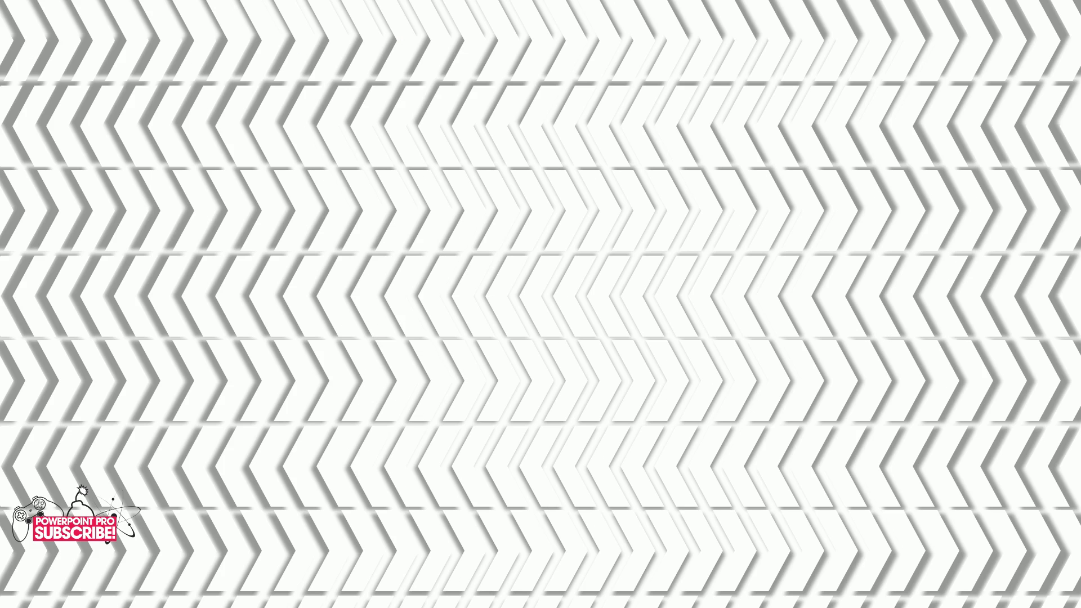
pyautogui.press('Escape')
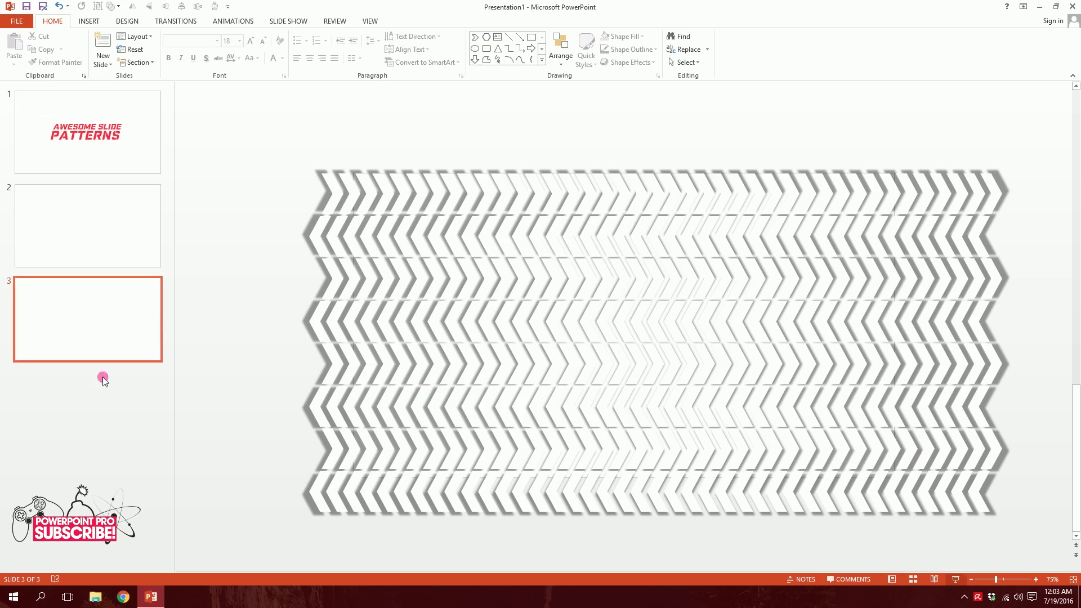
pyautogui.click(103, 60)
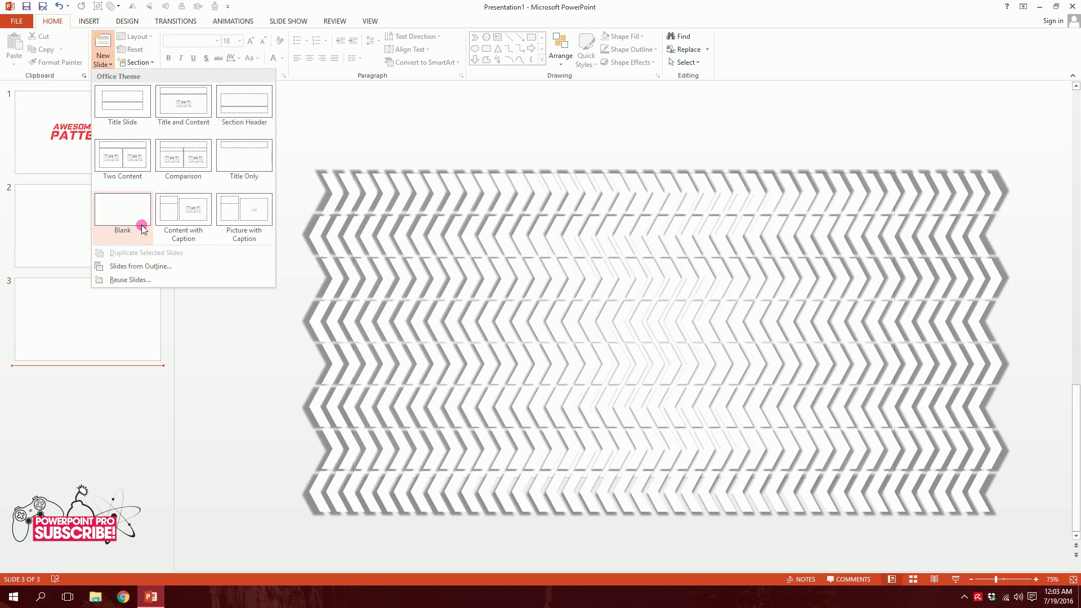
# - Add a blank slide 4 and fit it to the window
pyautogui.click(141, 225)
pyautogui.click(89, 21)
pyautogui.click(191, 56)
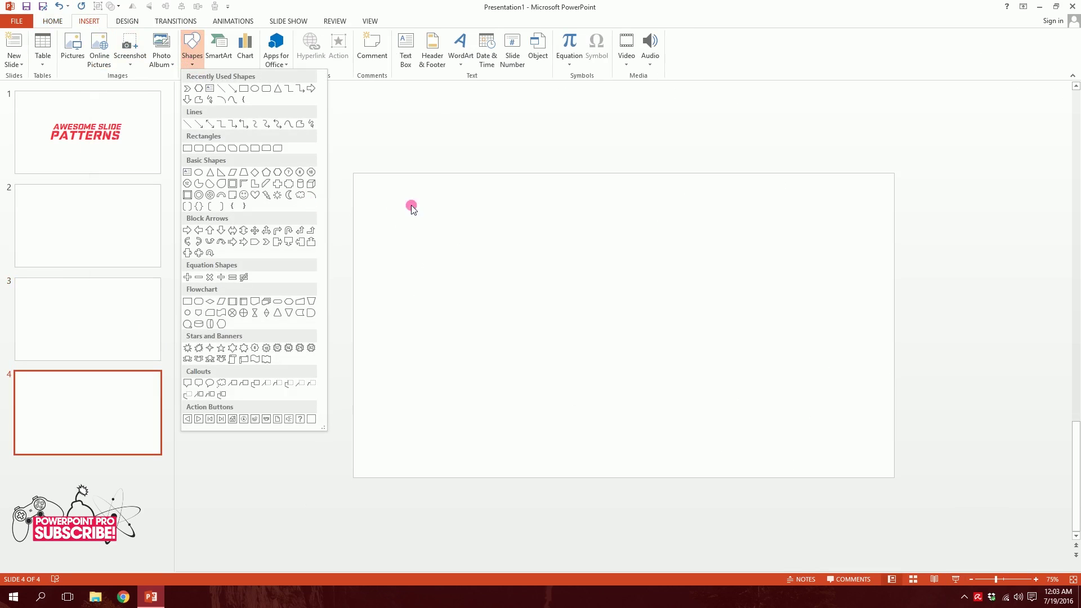
pyautogui.click(1073, 580)
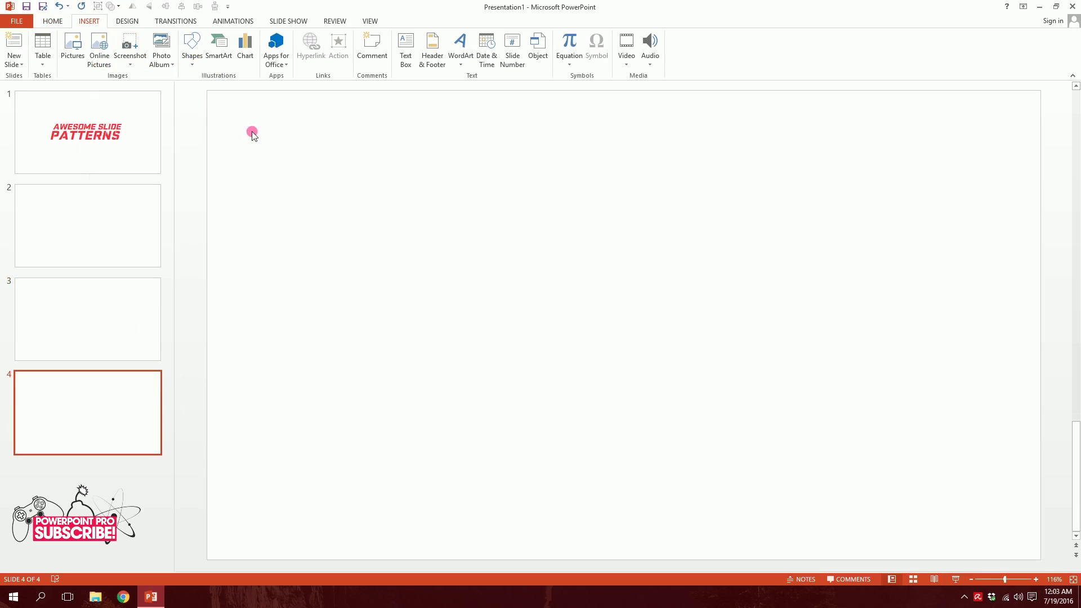
# - Delete the blank slide 4 and return to the diagonal stripes slide 2
pyautogui.click(191, 54)
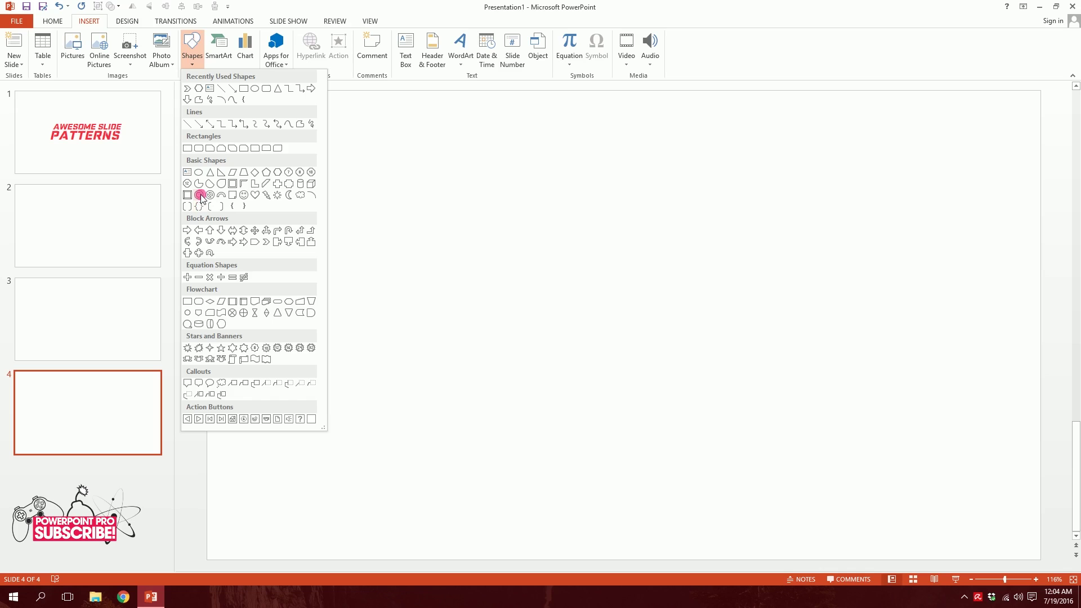
pyautogui.click(461, 202)
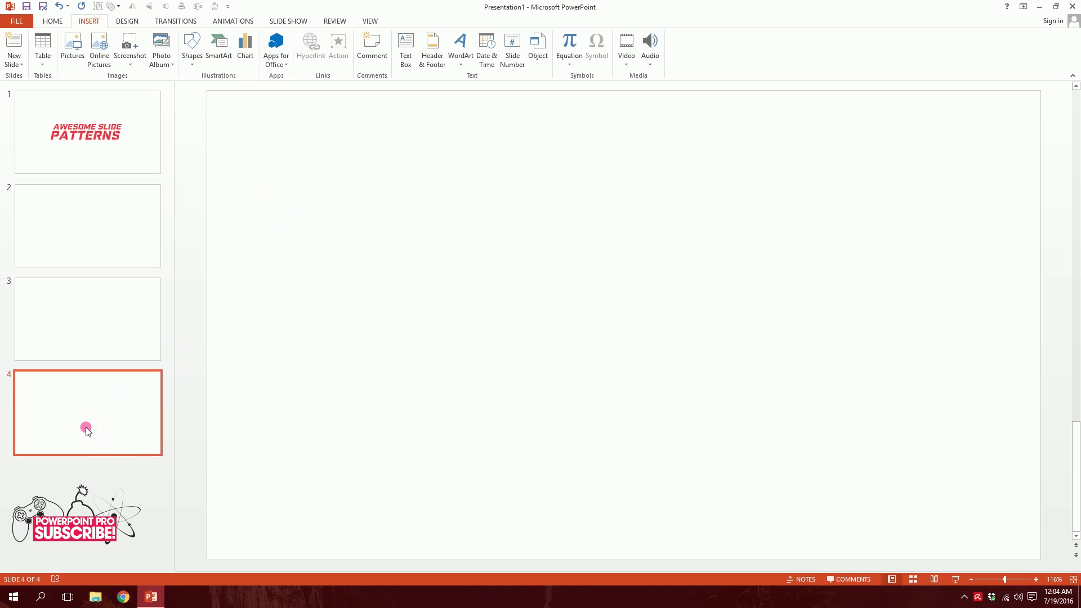
pyautogui.press('Delete')
pyautogui.click(143, 256)
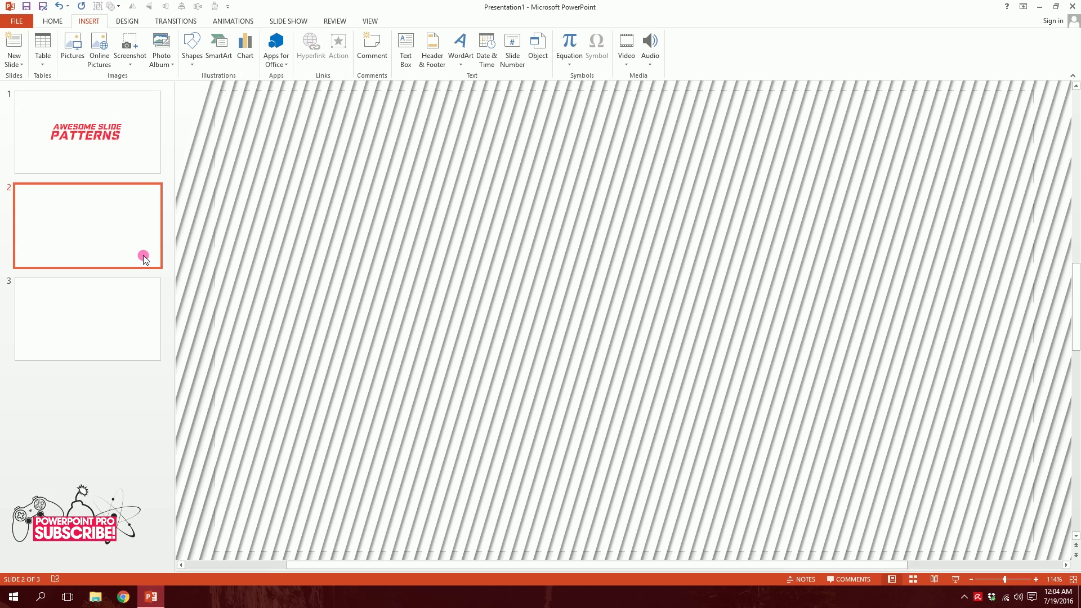